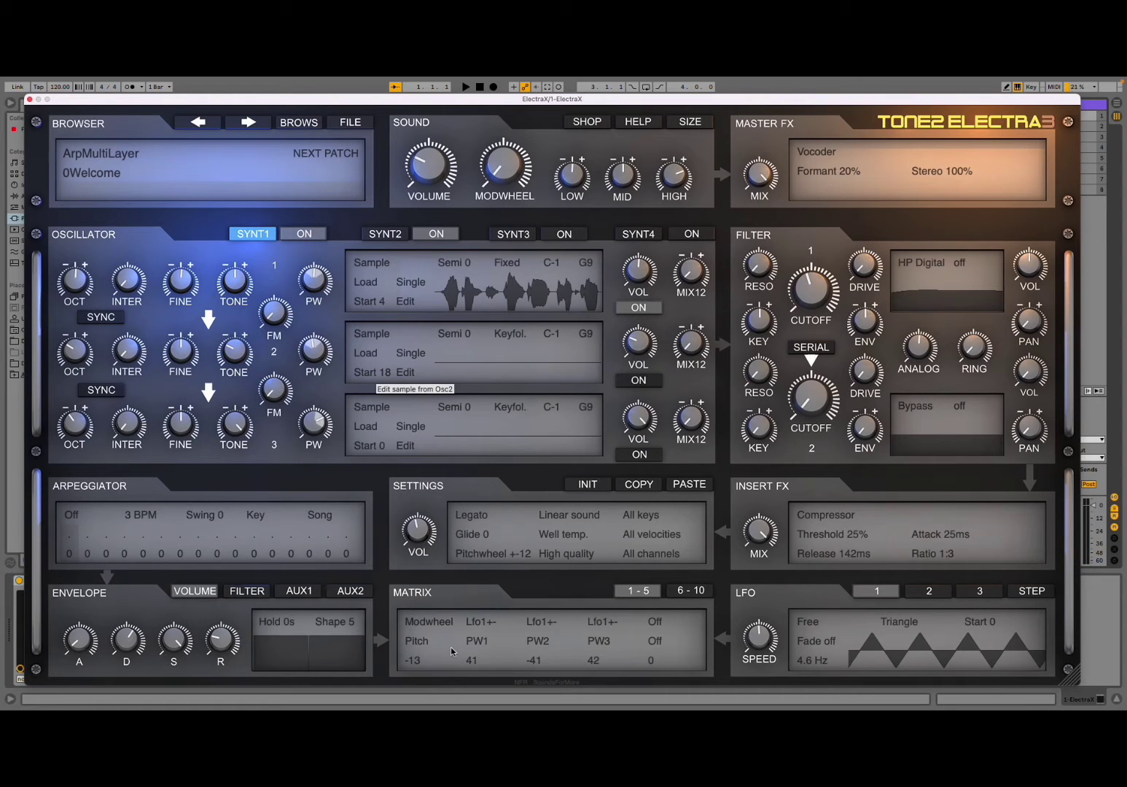
- Use INIT's Reset all to wipe the patch back to a blank Init 59 sound
{"action": "left_click", "coordinate": [588, 482]}
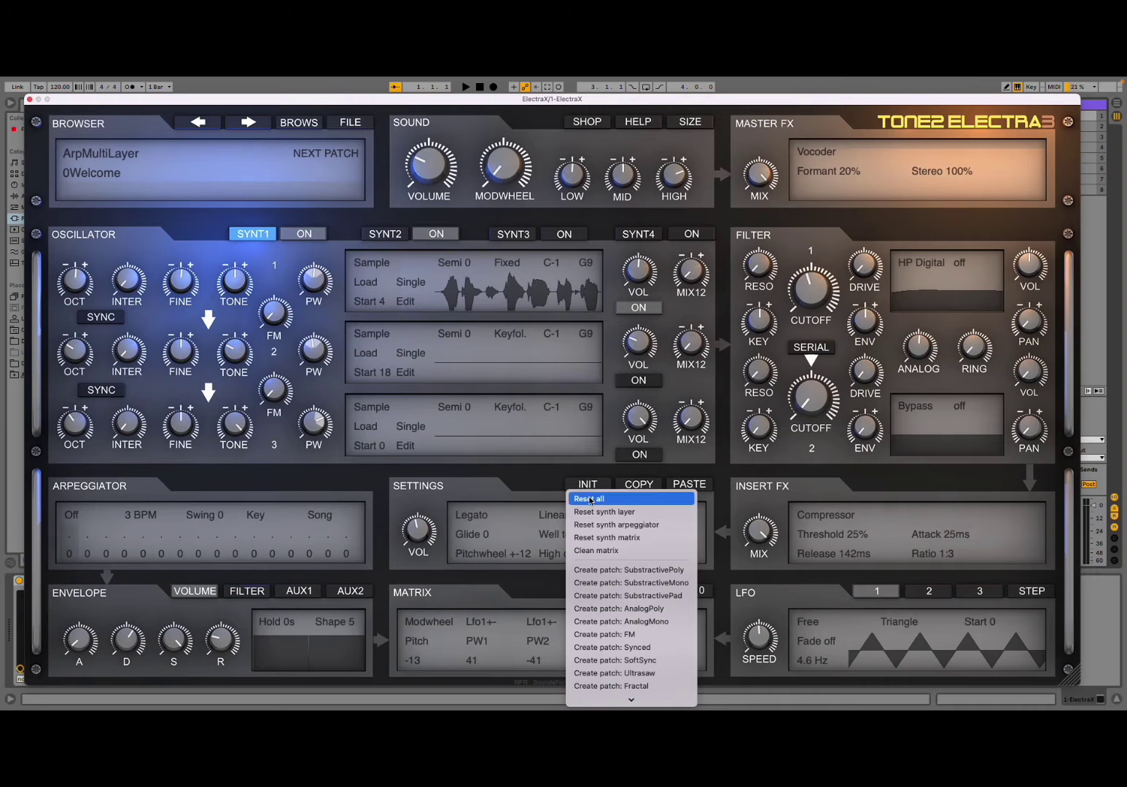
{"action": "left_click", "coordinate": [590, 500]}
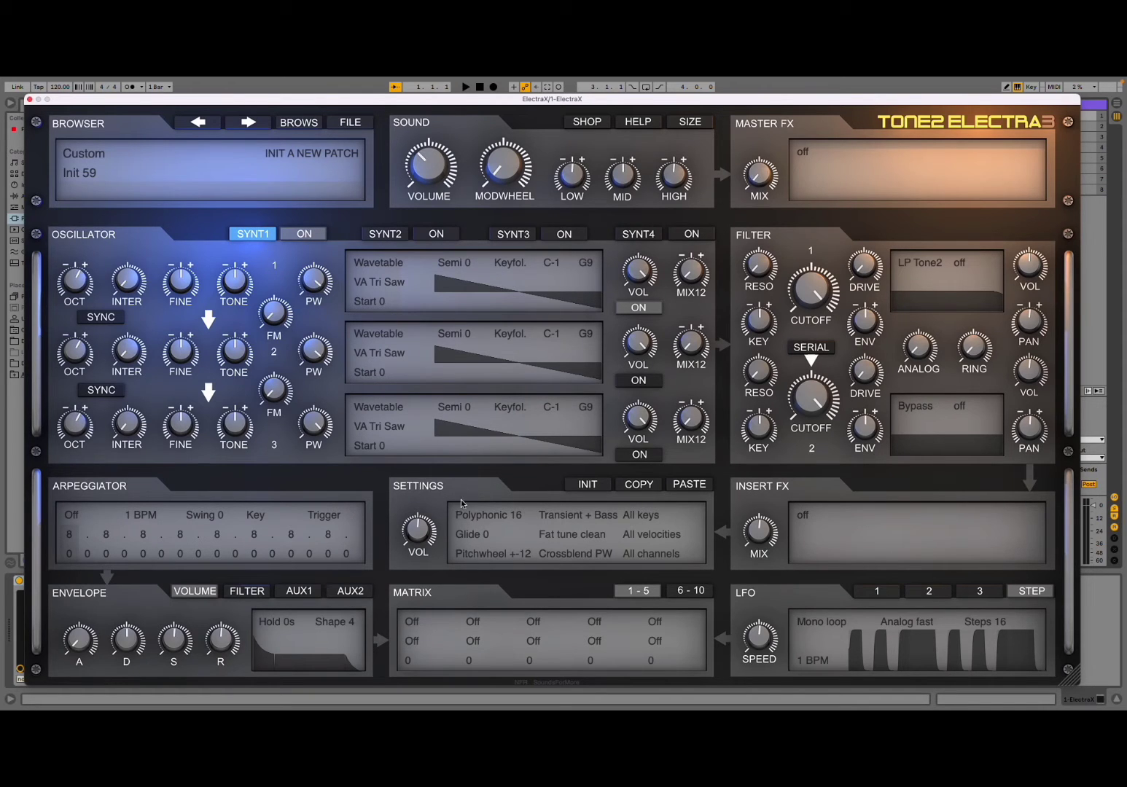
- Switch the play mode from Polyphonic 16 to Monophonic
{"action": "left_click", "coordinate": [494, 522]}
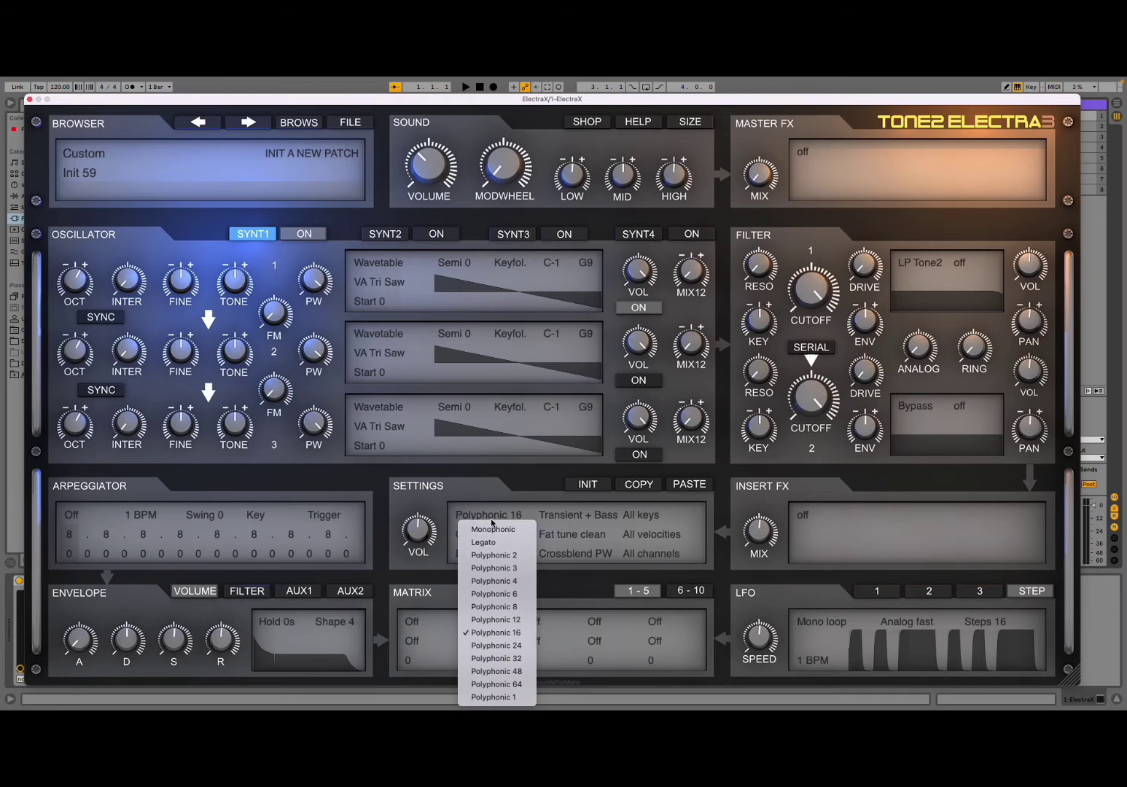
{"action": "left_click", "coordinate": [491, 528]}
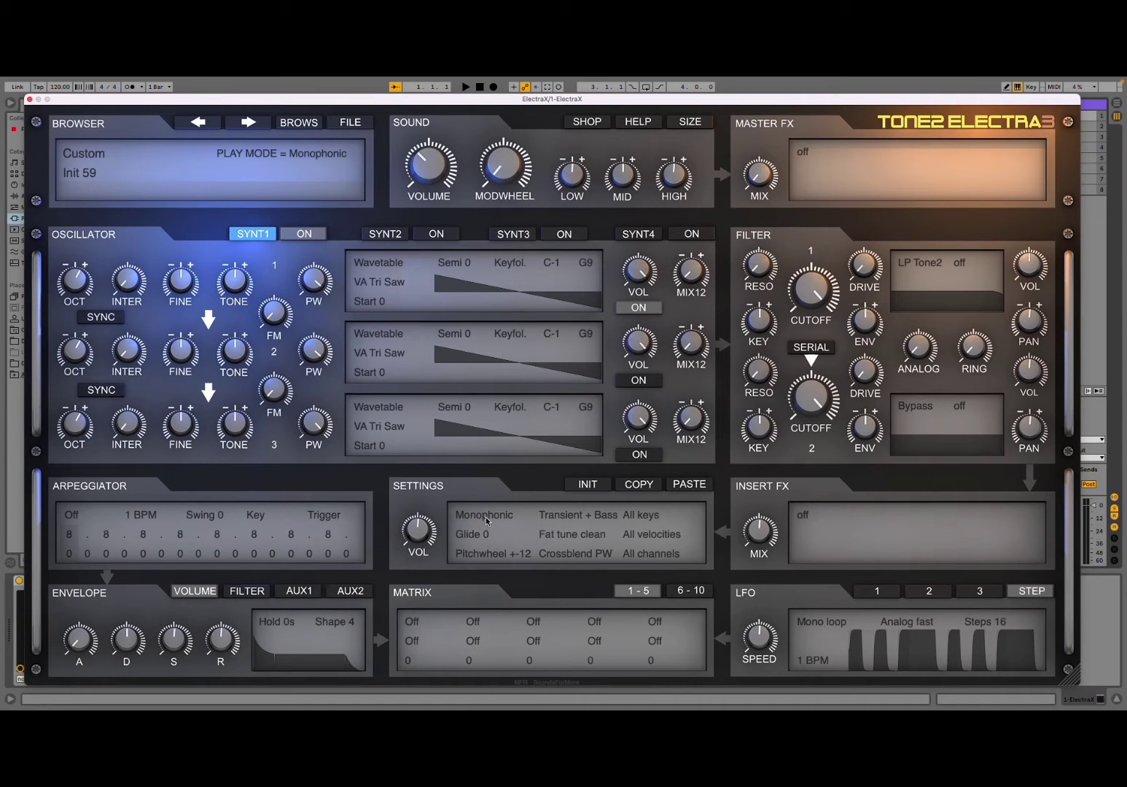
{"action": "left_click", "coordinate": [485, 518]}
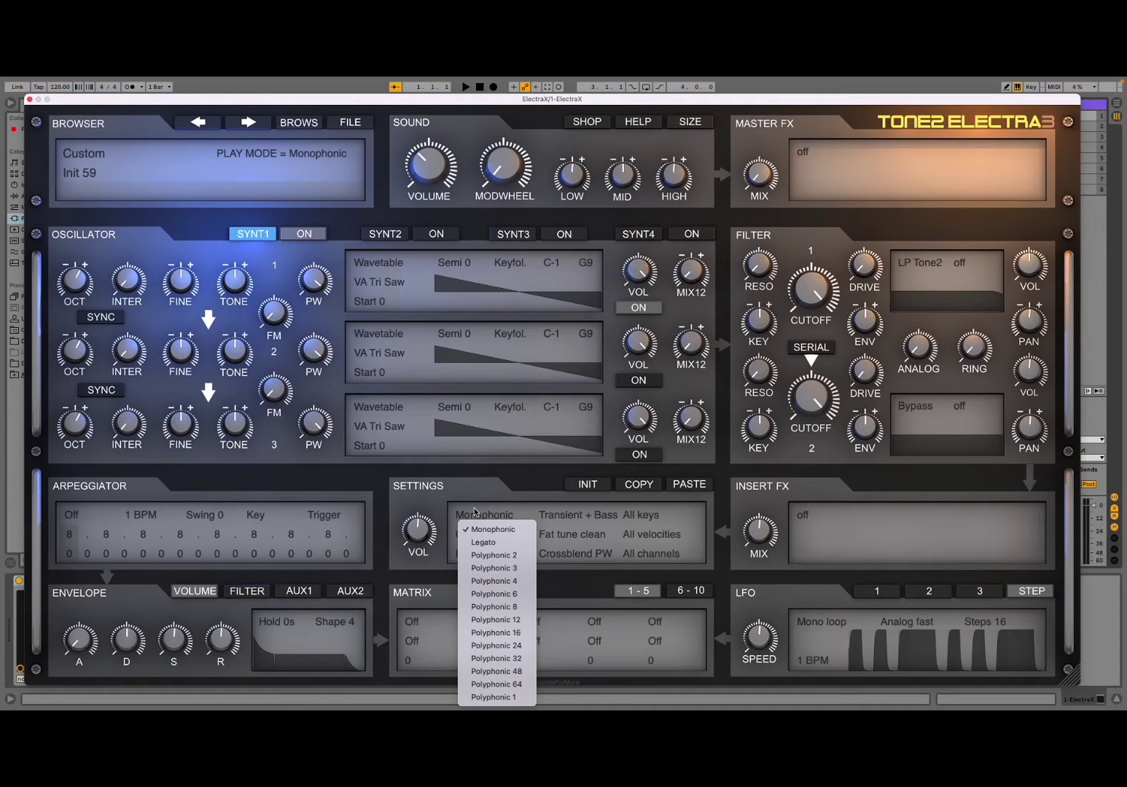
{"action": "left_click", "coordinate": [463, 499]}
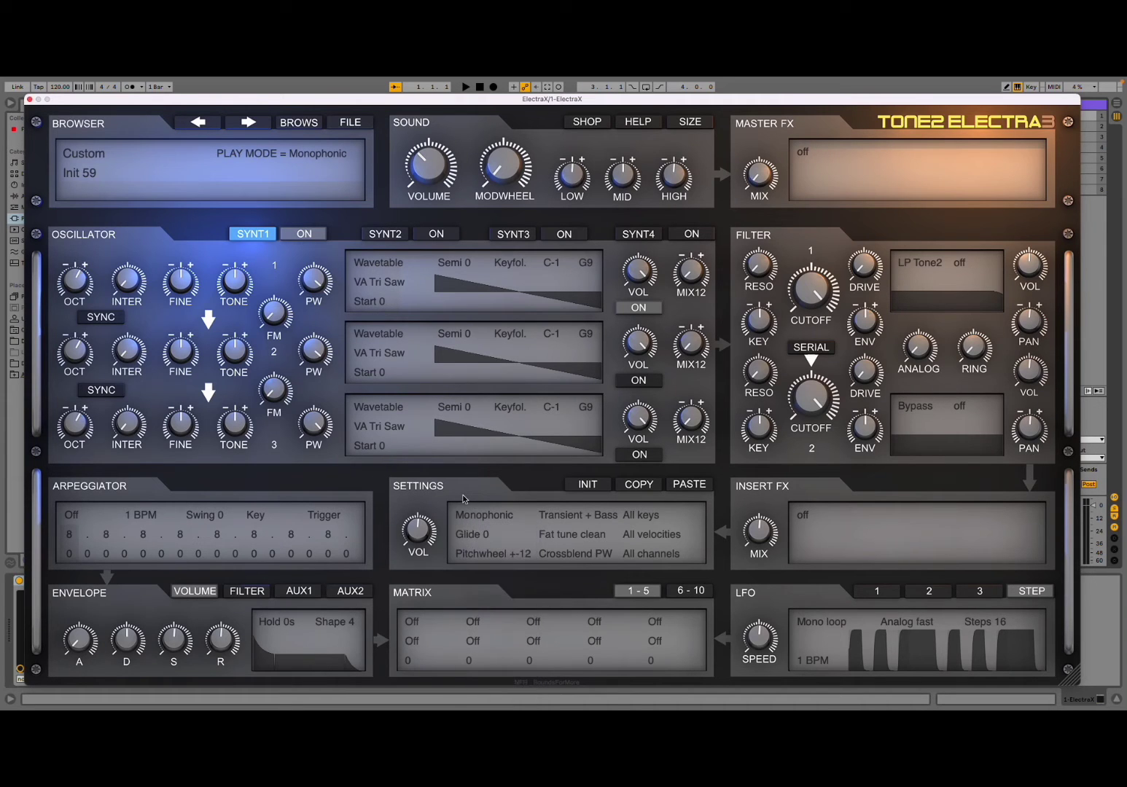
- Set the sound mode to Analog boost
{"action": "left_click", "coordinate": [560, 521]}
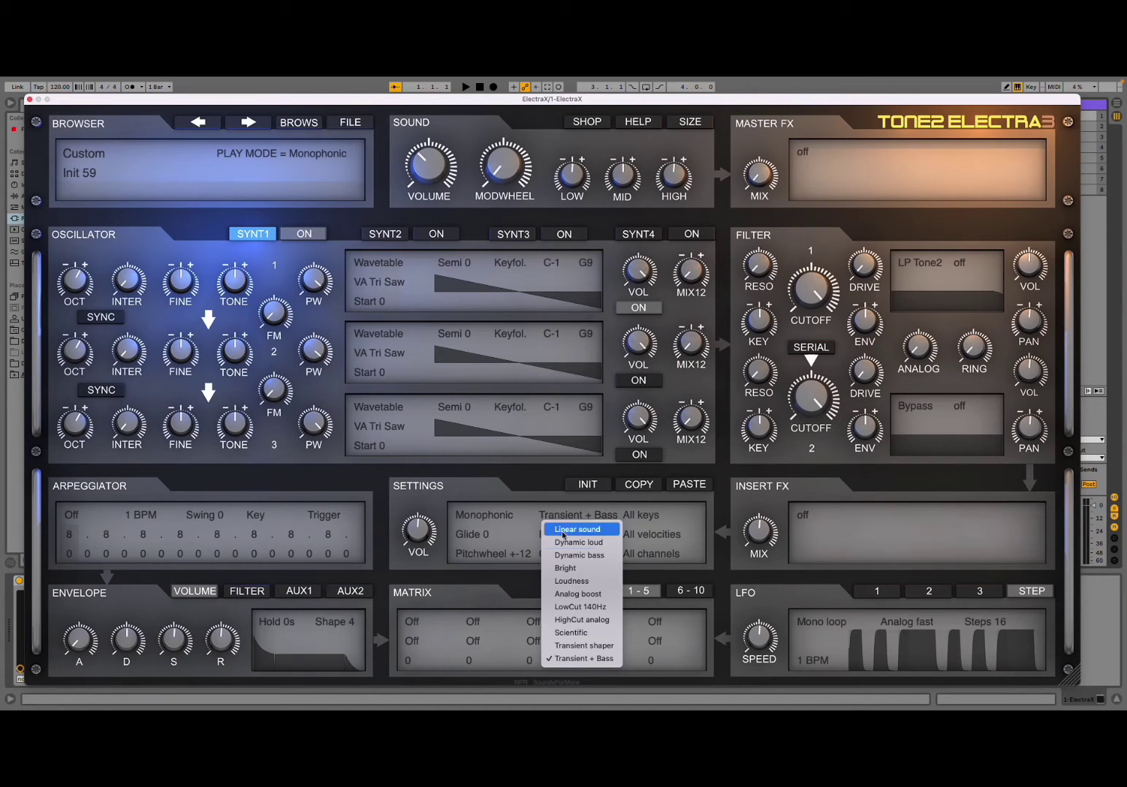
{"action": "left_click", "coordinate": [563, 554]}
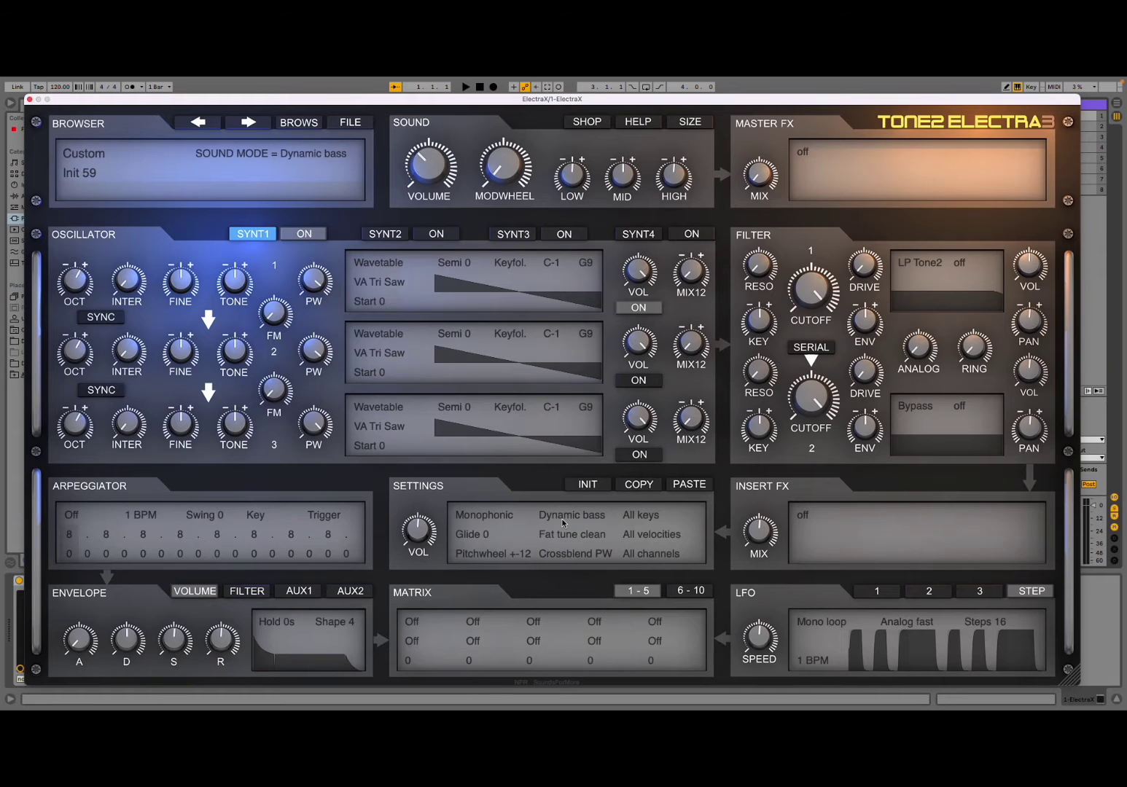
{"action": "left_click", "coordinate": [563, 522]}
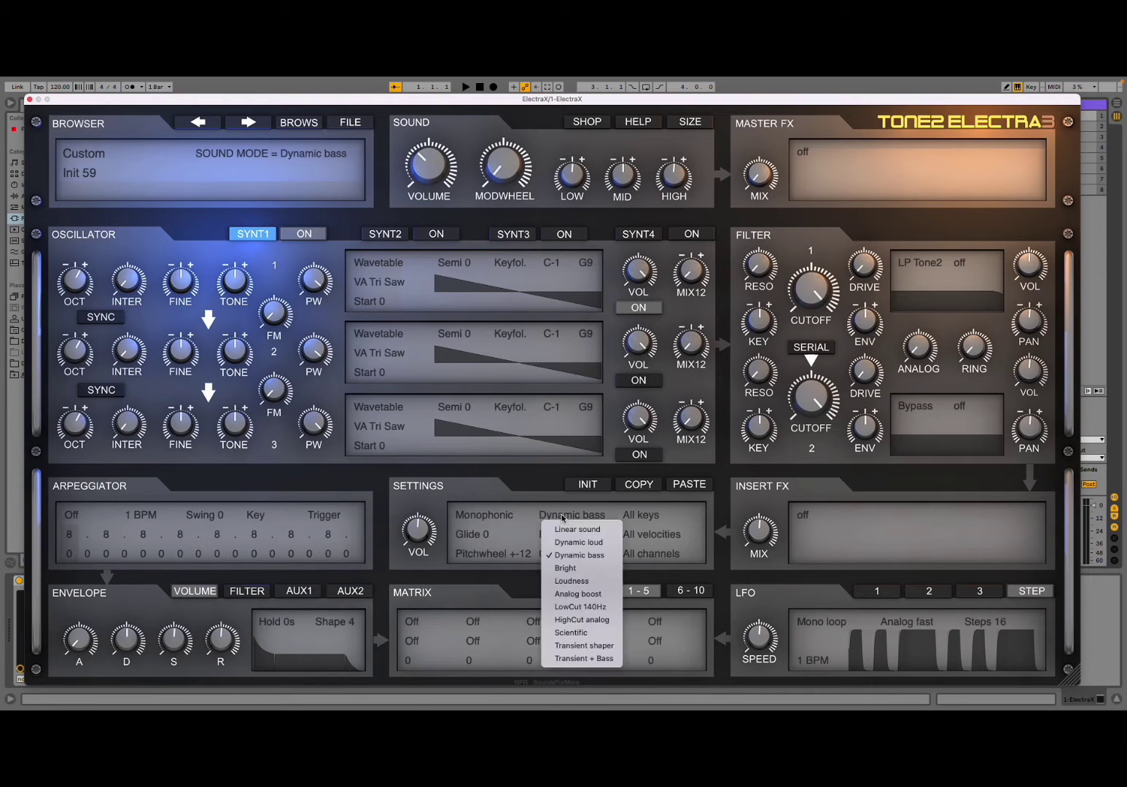
{"action": "left_click", "coordinate": [576, 594]}
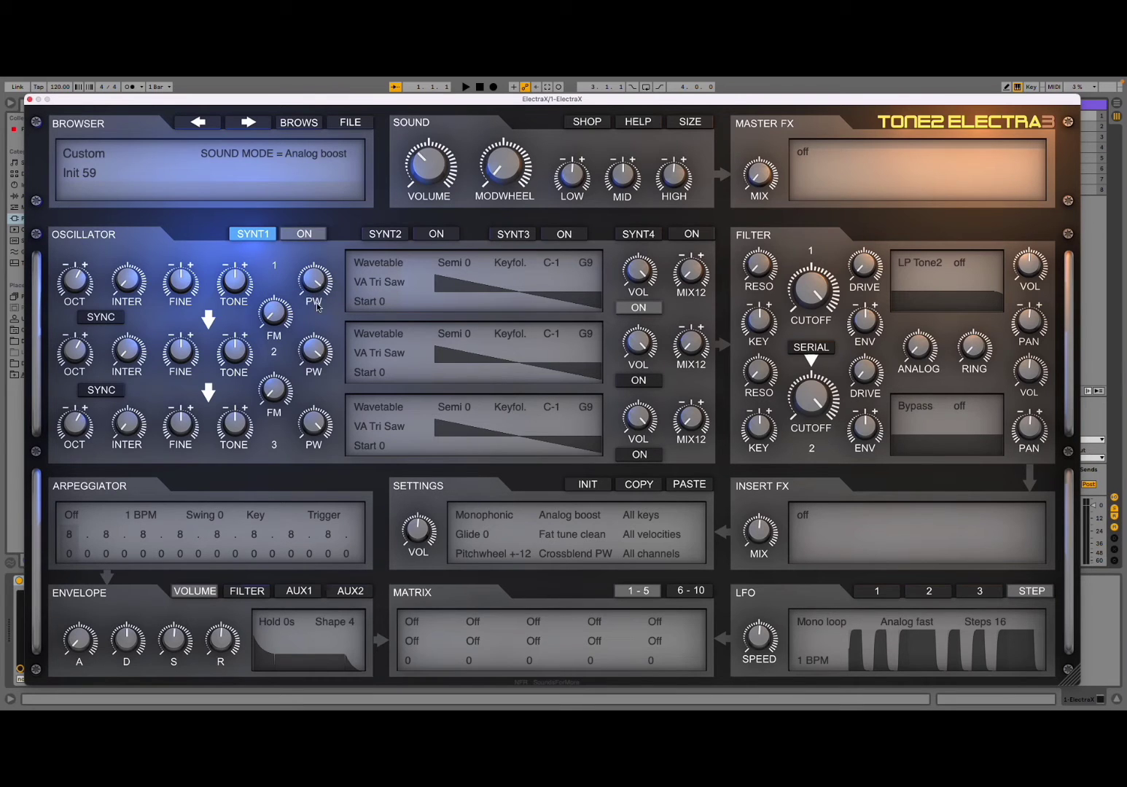
- Adjust oscillator 1's pulse width
{"action": "mouse_move", "coordinate": [318, 281]}
{"action": "mouse_move", "coordinate": [317, 283]}
{"action": "left_mouse_down"}
{"action": "mouse_move", "coordinate": [243, 288]}
{"action": "mouse_move", "coordinate": [324, 280]}
{"action": "left_mouse_up"}
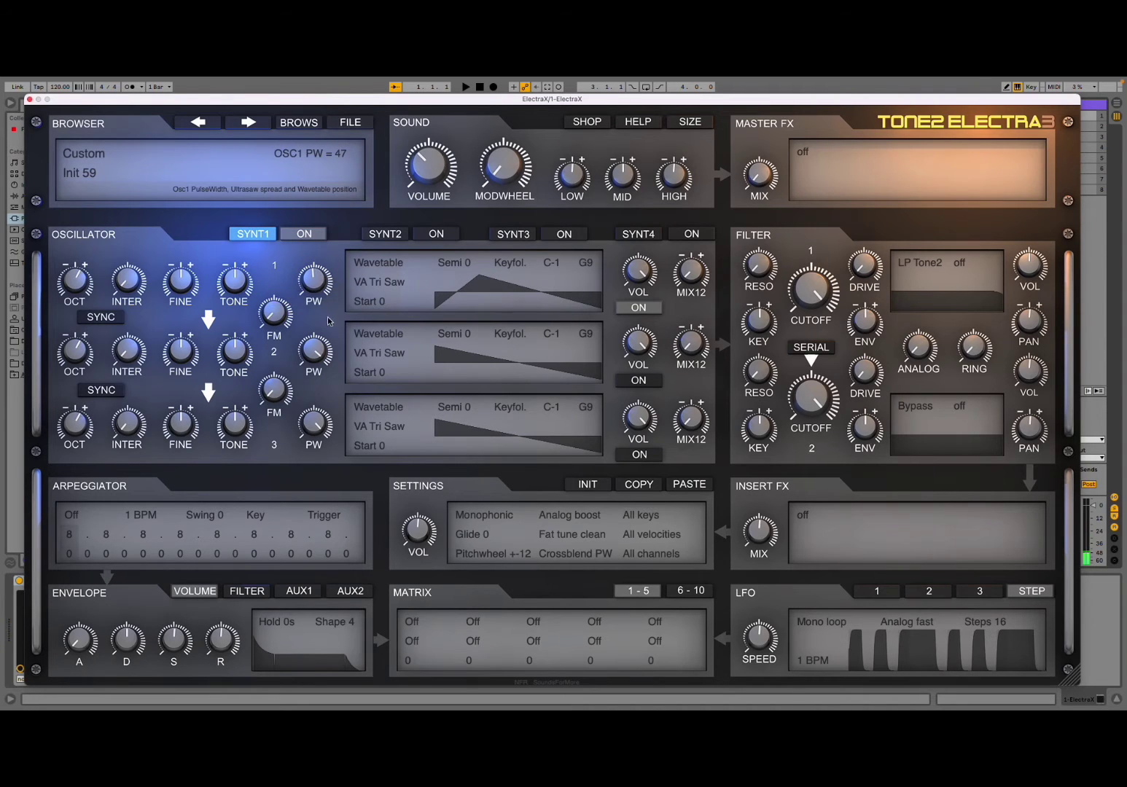
{"action": "mouse_move", "coordinate": [307, 284]}
- Give the volume envelope sustain 0 and a 0.70 s decay
{"action": "left_click_drag", "start_coordinate": [183, 625], "coordinate": [183, 667]}
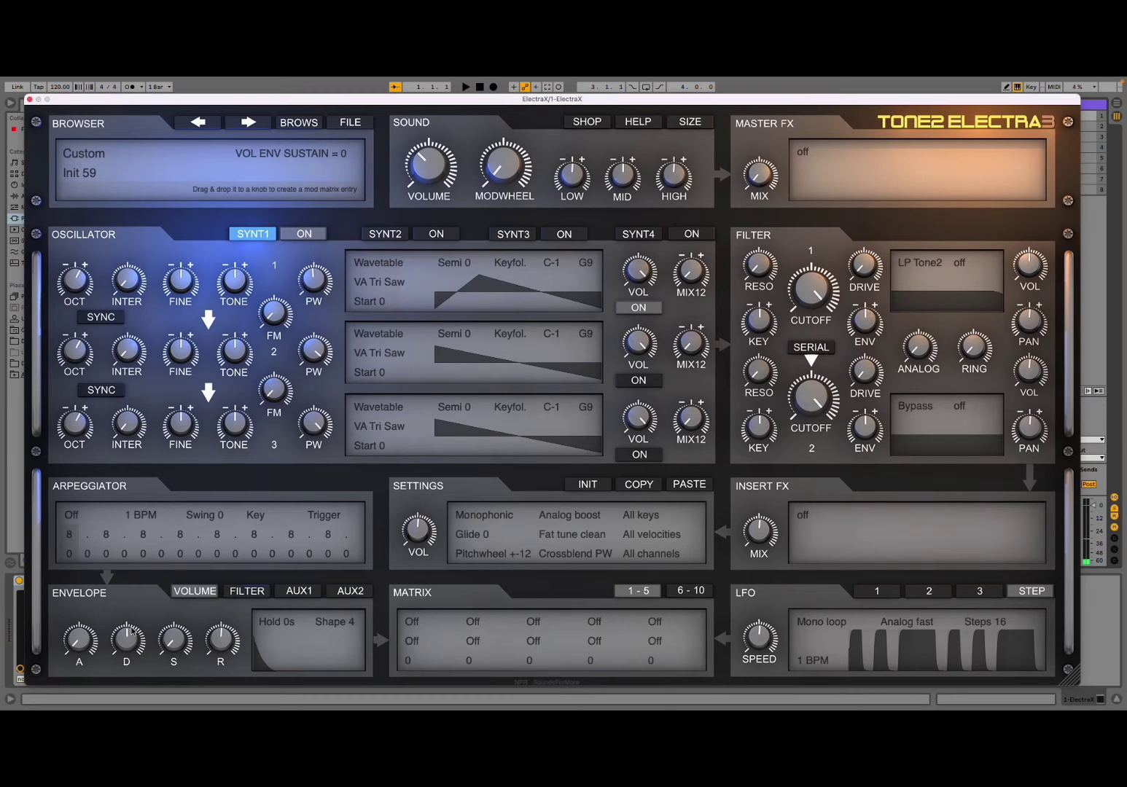
{"action": "left_click_drag", "start_coordinate": [132, 634], "coordinate": [125, 637]}
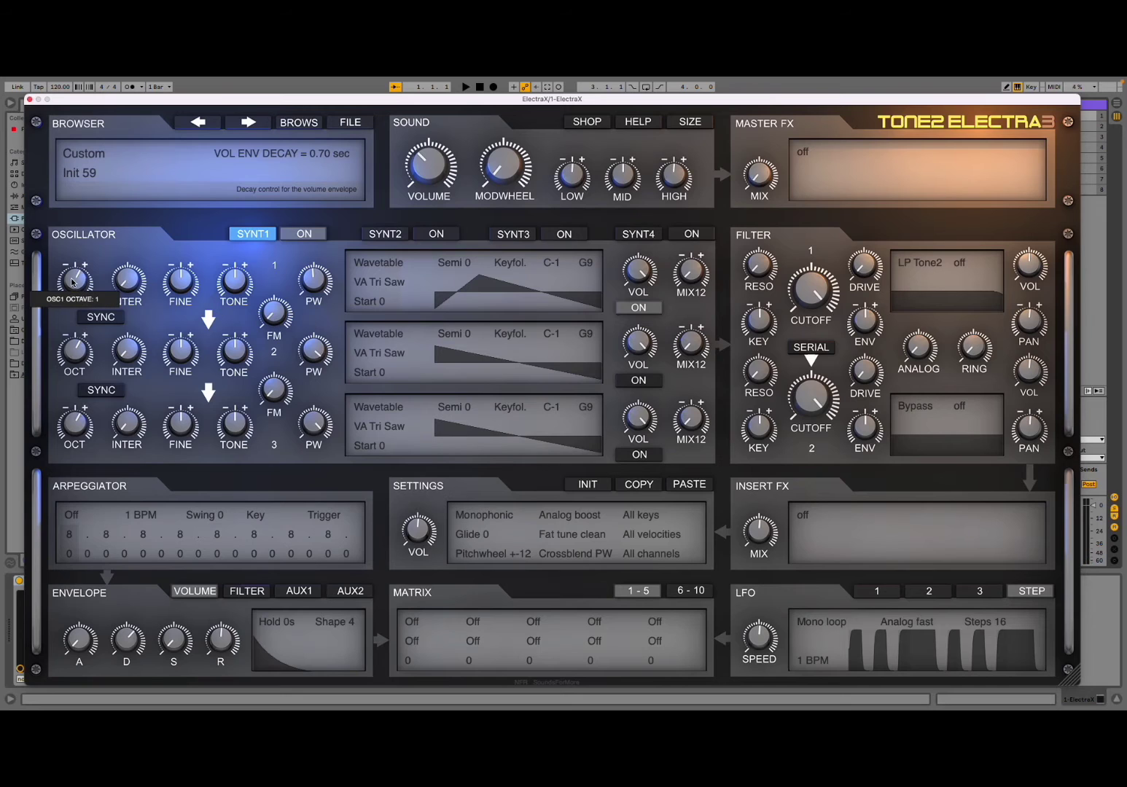
{"action": "scroll", "coordinate": [73, 281], "scroll_direction": "down", "scroll_amount": 2}
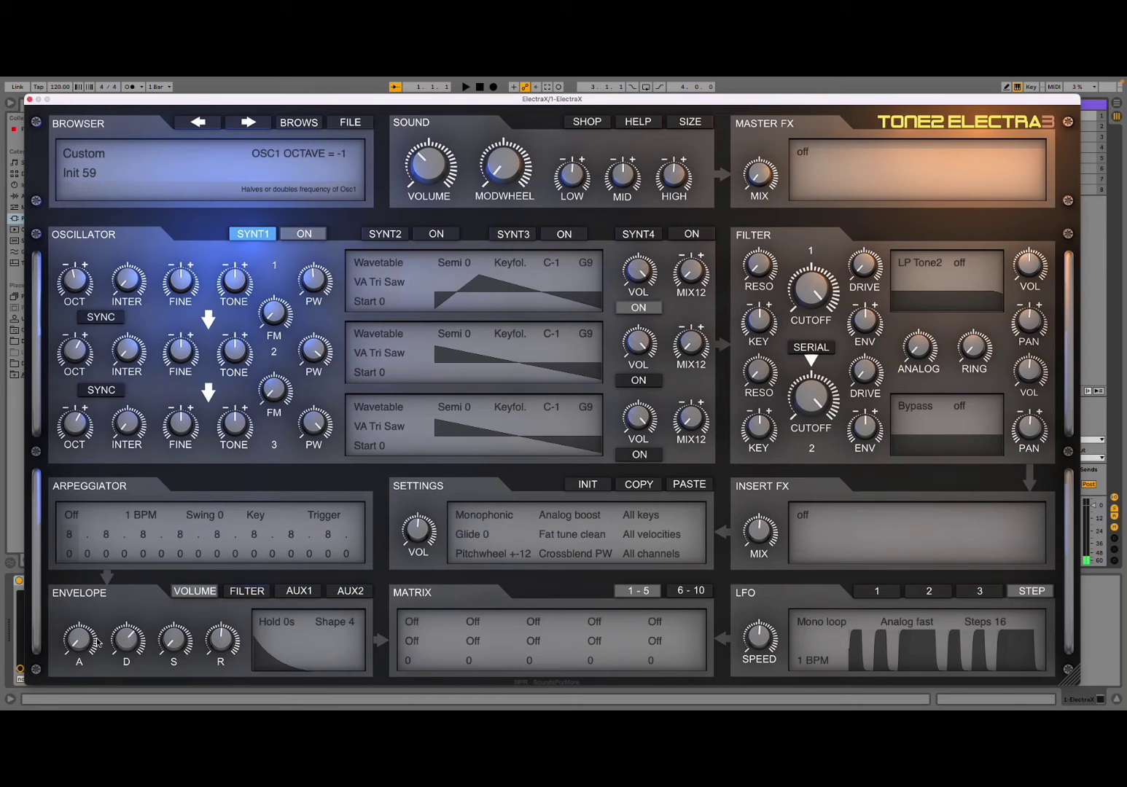
{"action": "scroll", "coordinate": [73, 639], "scroll_direction": "up", "scroll_amount": 3}
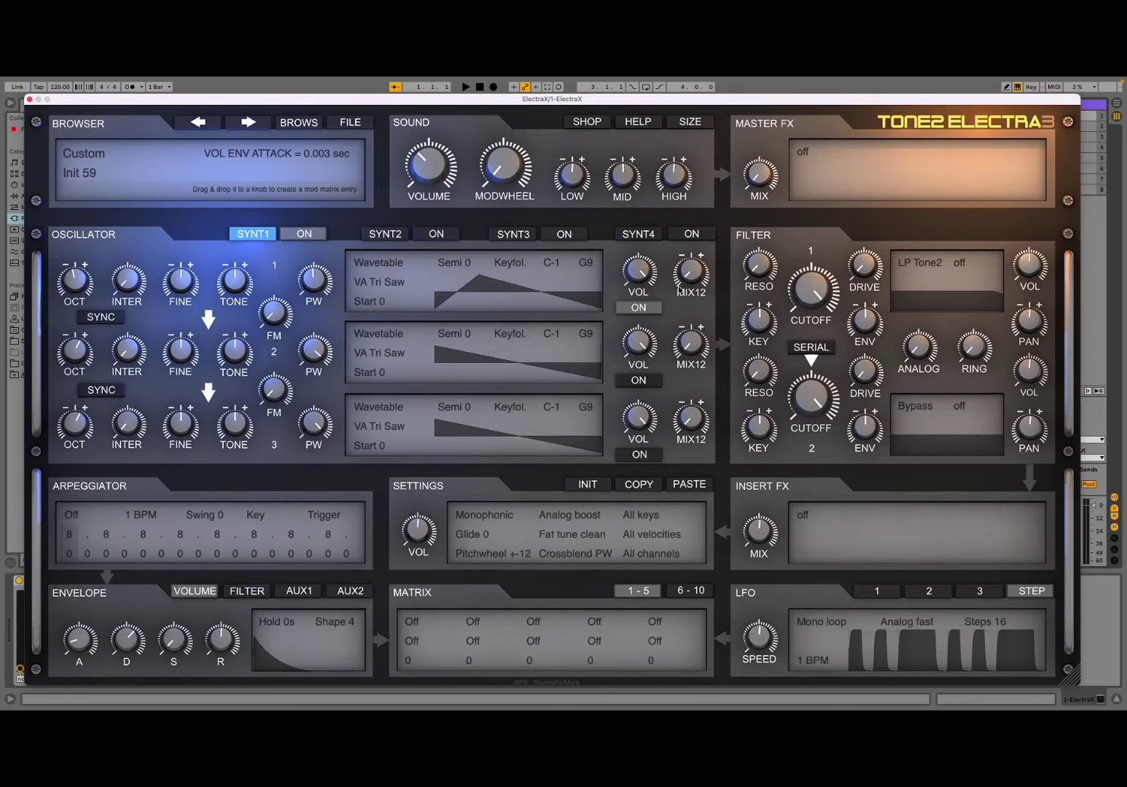
- Lower filter 1's cutoff to about 75 Hz and raise its resonance to 54
{"action": "mouse_move", "coordinate": [820, 299]}
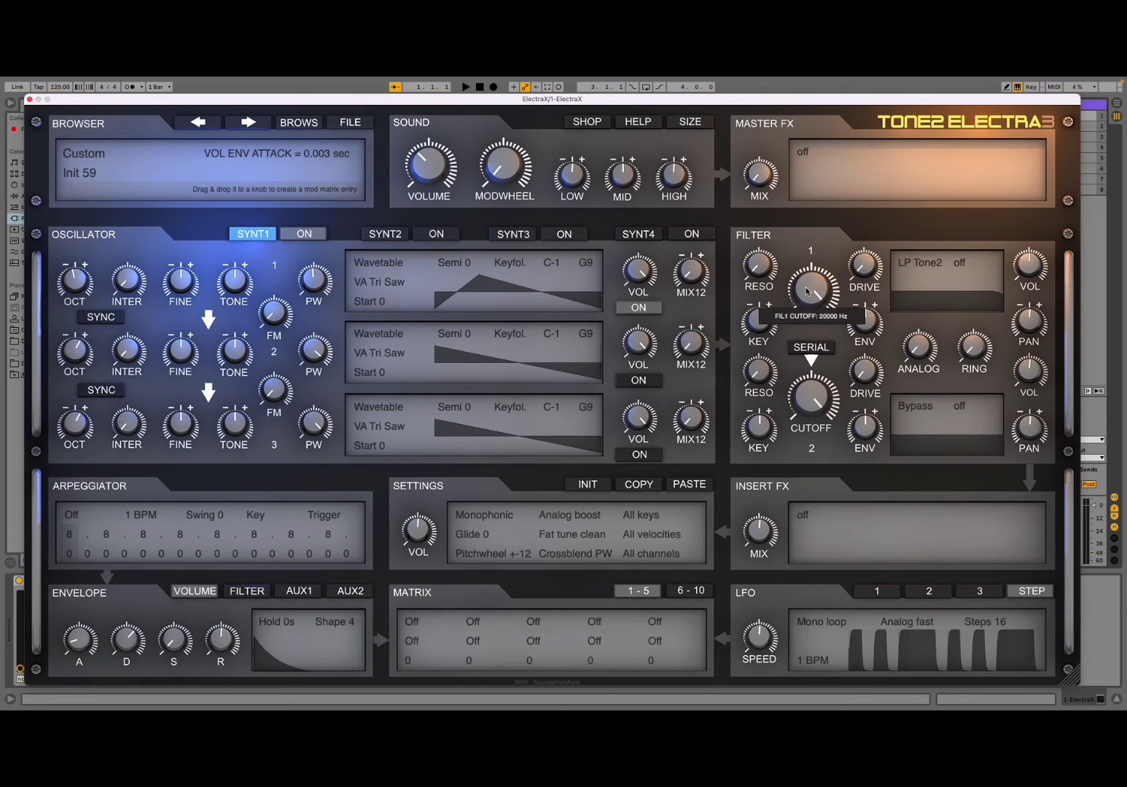
{"action": "left_click_drag", "start_coordinate": [807, 292], "coordinate": [793, 289]}
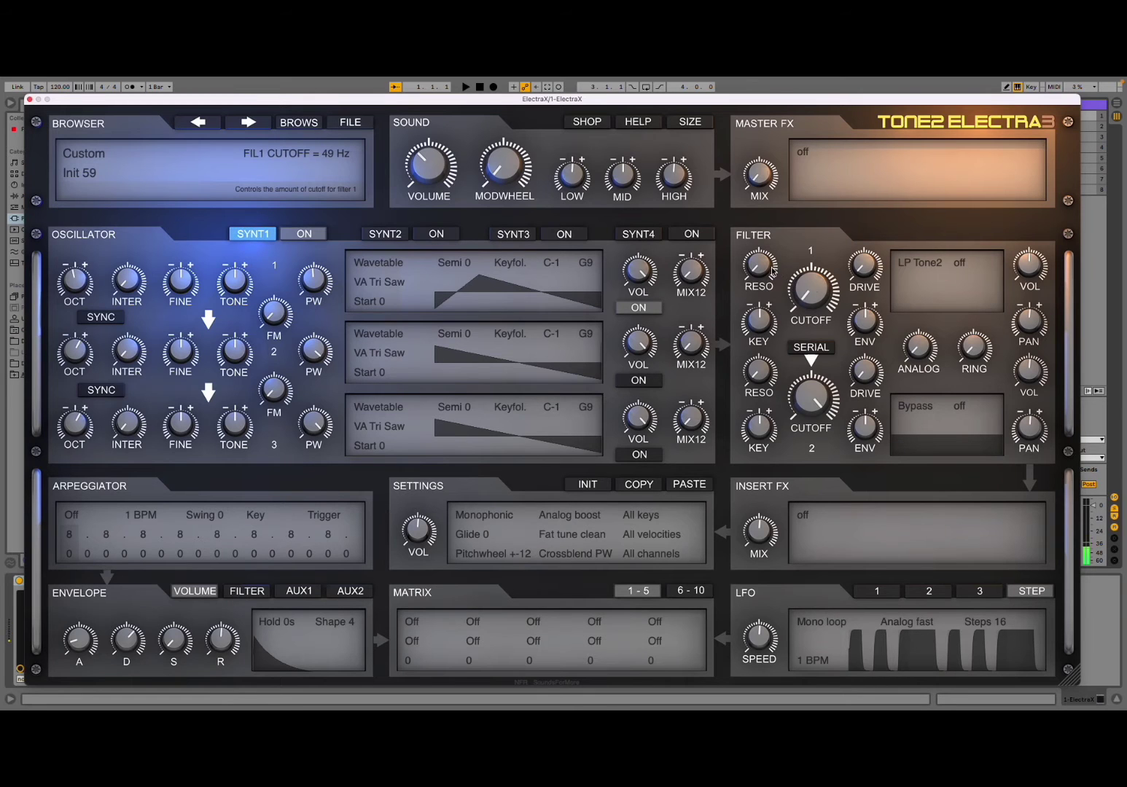
{"action": "left_click_drag", "start_coordinate": [757, 267], "coordinate": [756, 262]}
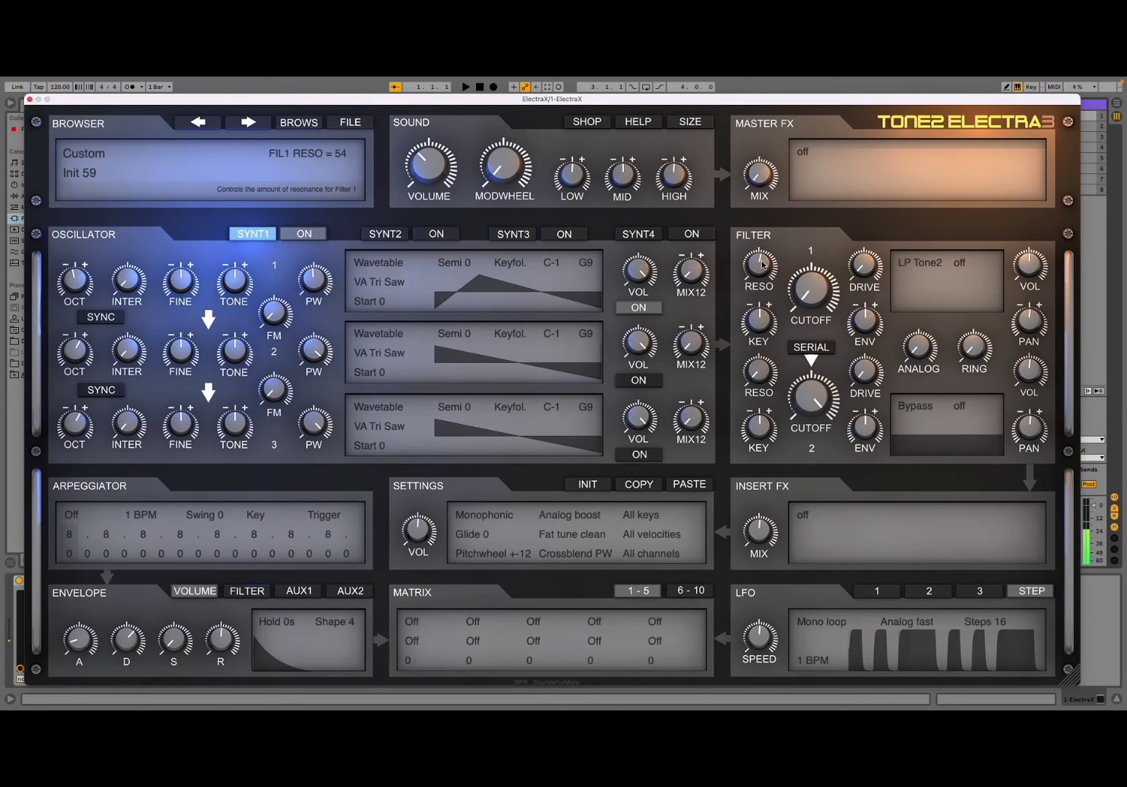
- Set filter 1's distortion to Soft and its envelope amount to 32
{"action": "left_click", "coordinate": [964, 265]}
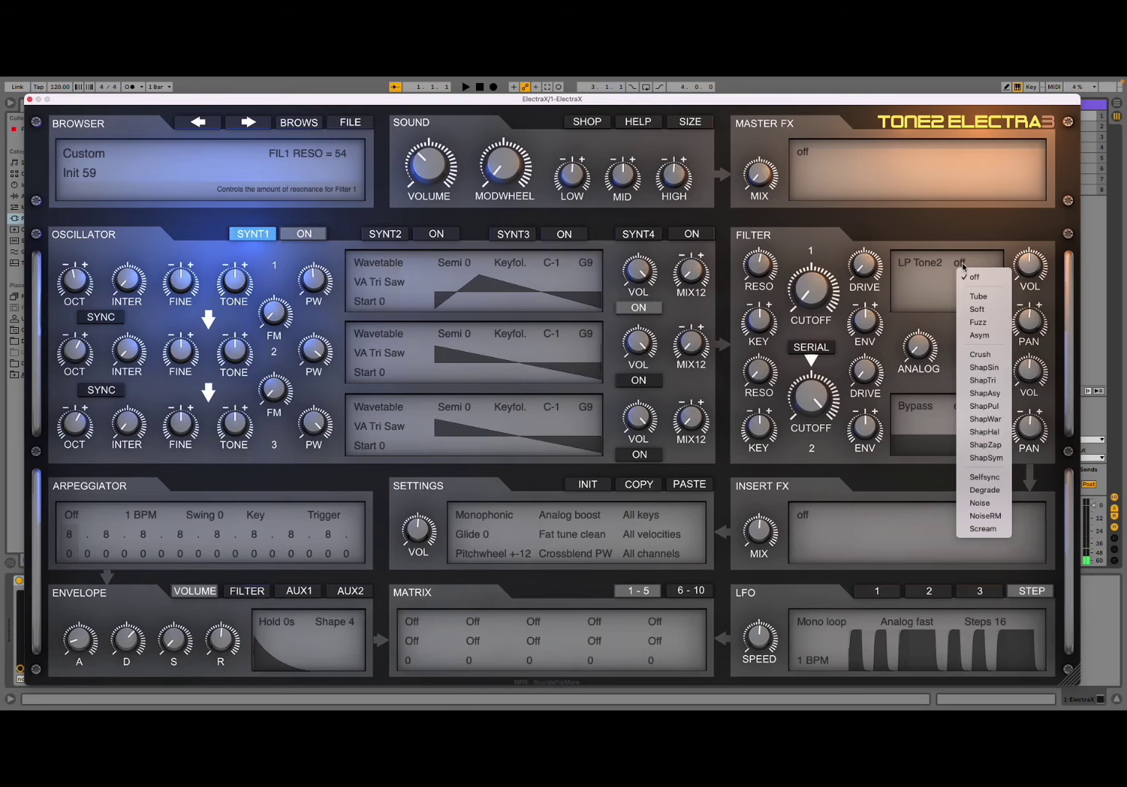
{"action": "left_click", "coordinate": [919, 266]}
{"action": "left_click", "coordinate": [919, 266]}
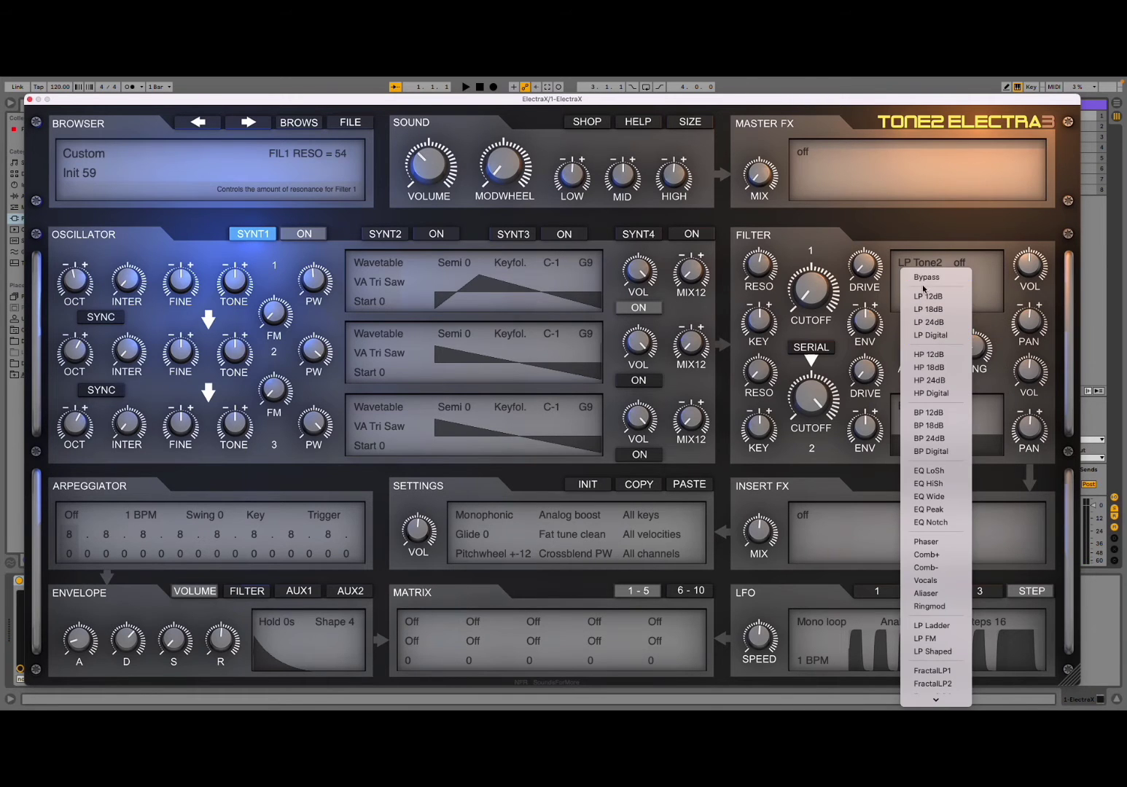
{"action": "left_click", "coordinate": [963, 262]}
{"action": "left_click", "coordinate": [963, 261]}
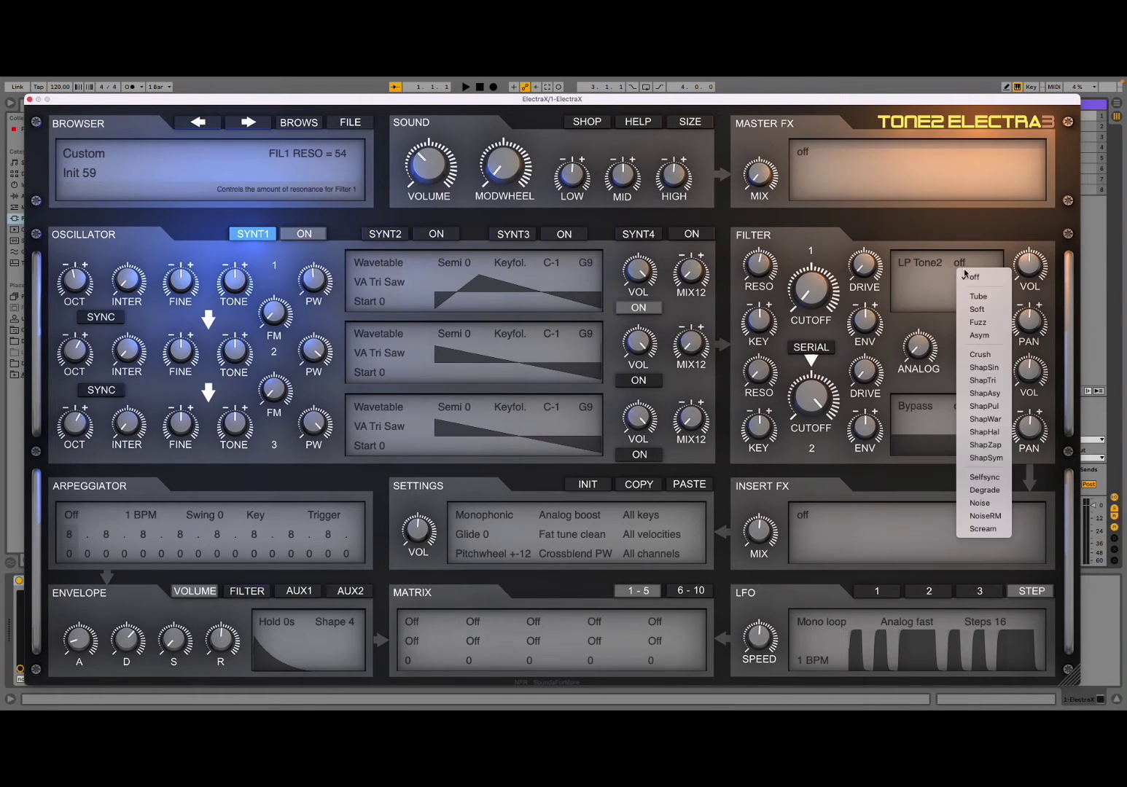
{"action": "left_click", "coordinate": [977, 309]}
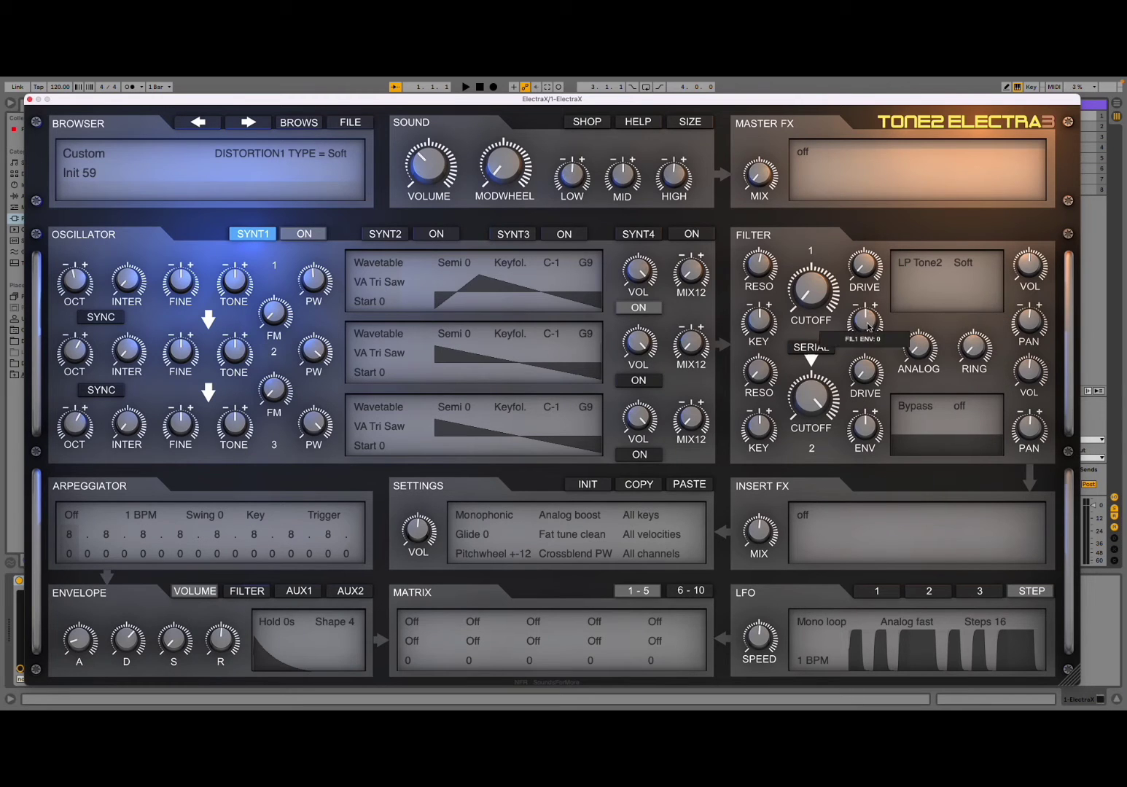
{"action": "scroll", "coordinate": [865, 317], "scroll_direction": "up", "scroll_amount": 5}
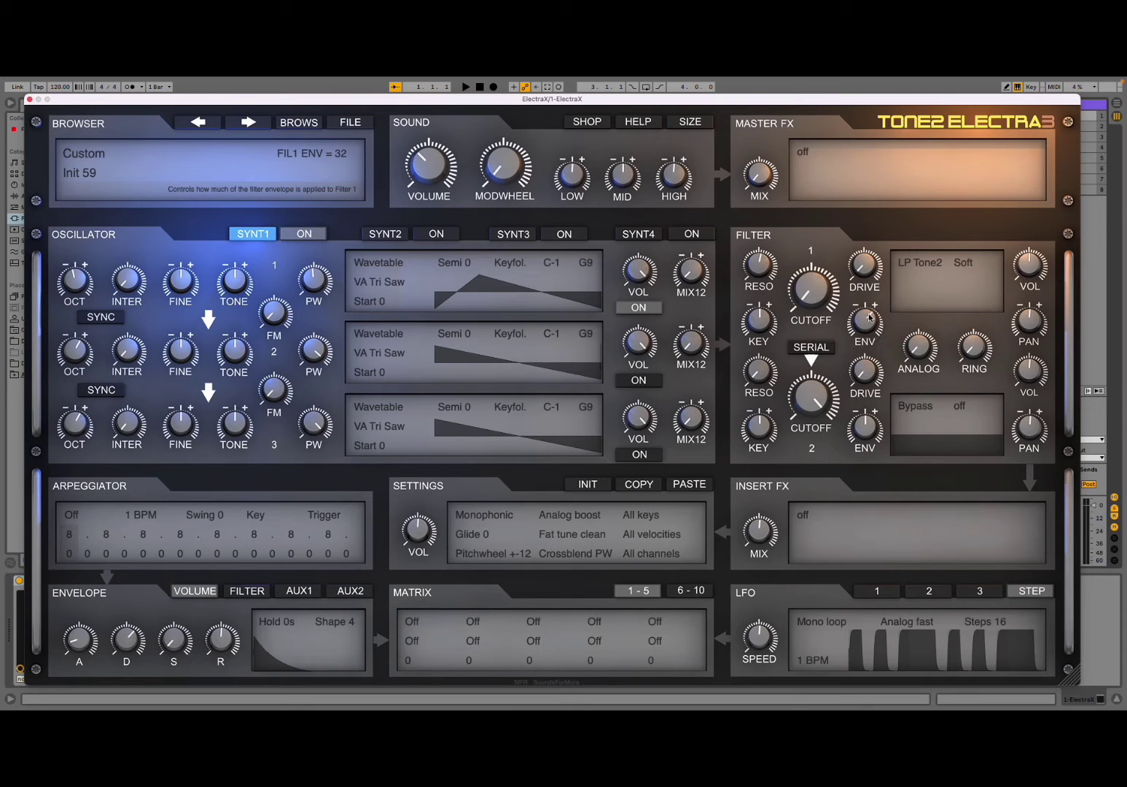
- On the FILTER envelope, set sustain to 0 and decay to 0.70 sec
{"action": "left_click", "coordinate": [238, 595]}
{"action": "mouse_move", "coordinate": [81, 640]}
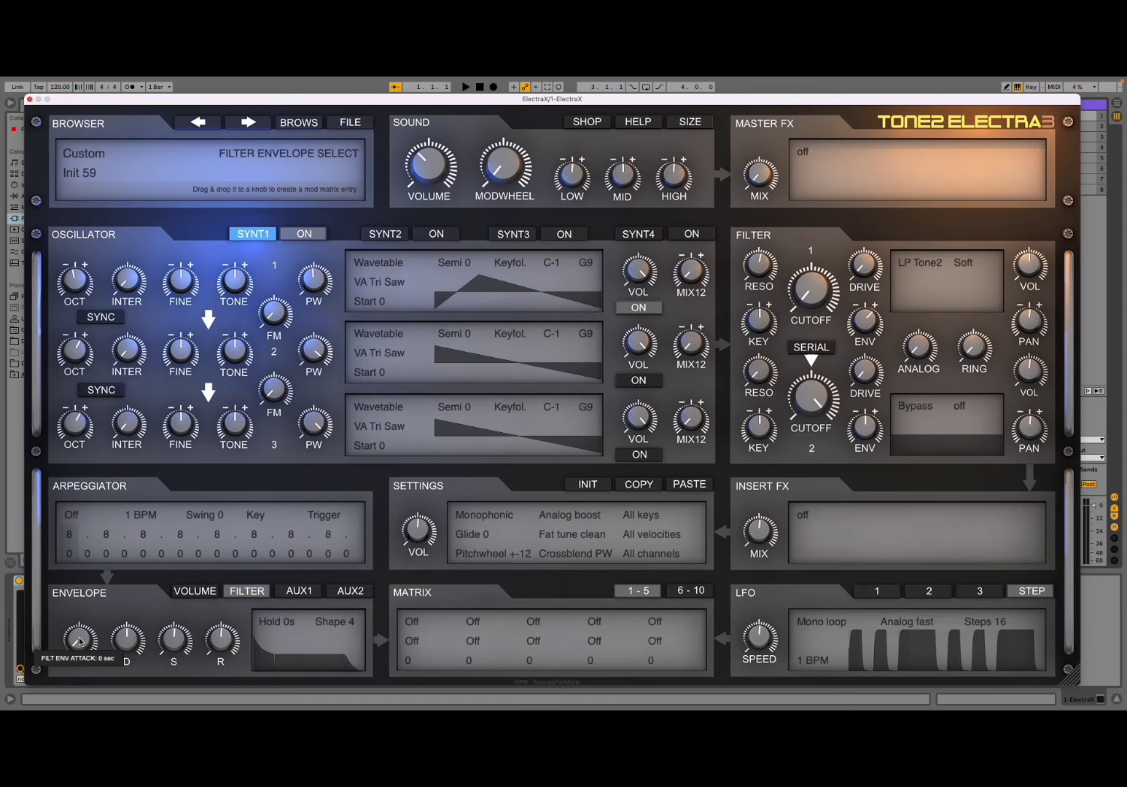
{"action": "left_click_drag", "start_coordinate": [174, 640], "coordinate": [89, 632]}
{"action": "left_click_drag", "start_coordinate": [77, 633], "coordinate": [79, 631]}
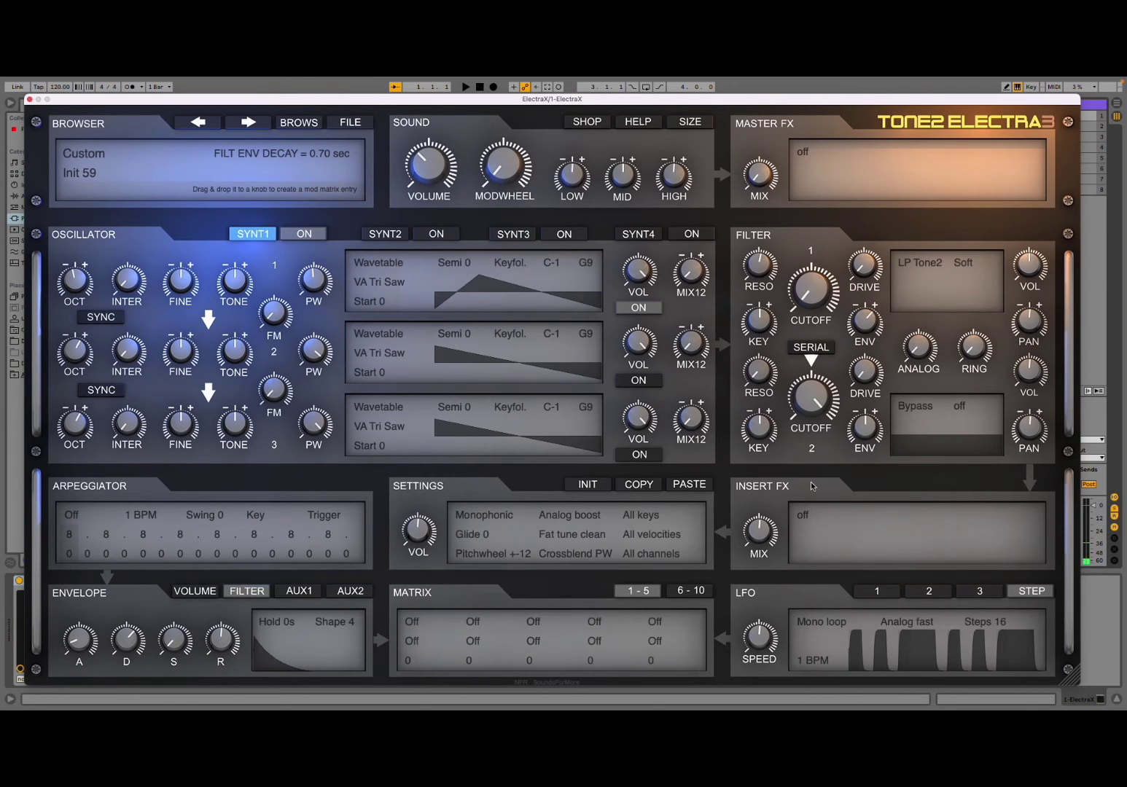
- Choose Chorus as the insert effect with 72% depth and 37% speed
{"action": "left_click", "coordinate": [807, 519]}
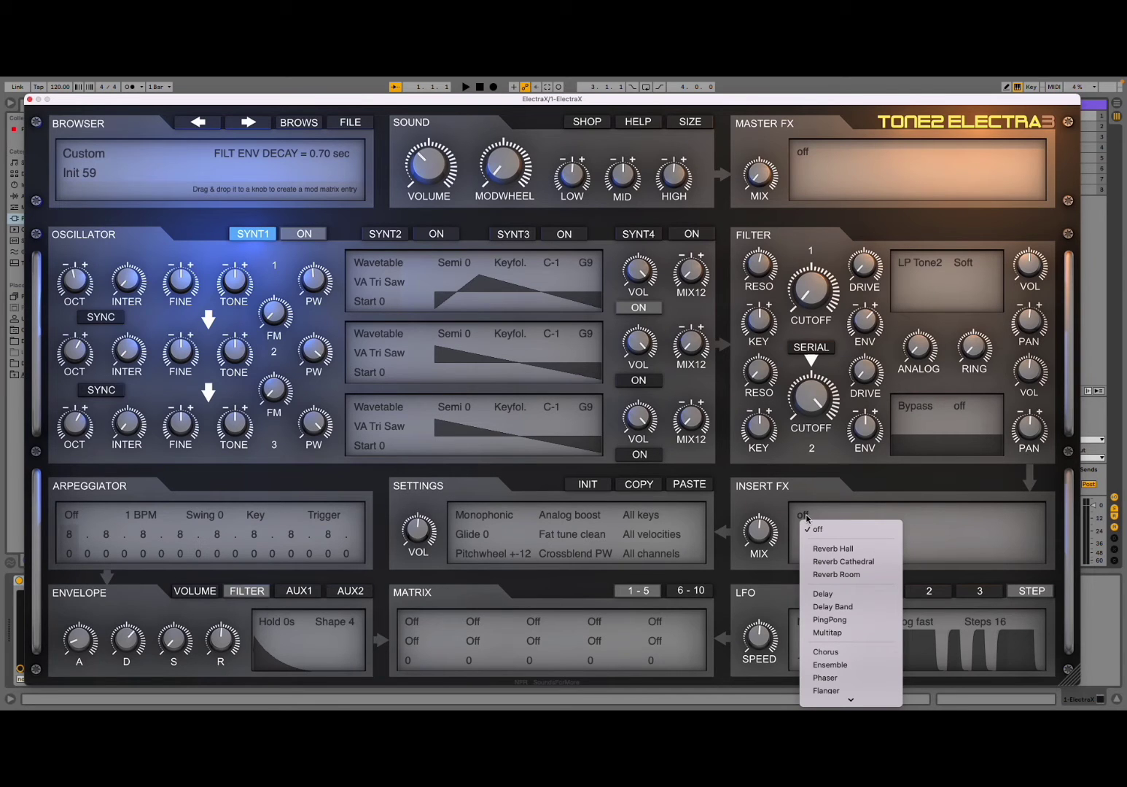
{"action": "left_click", "coordinate": [826, 652]}
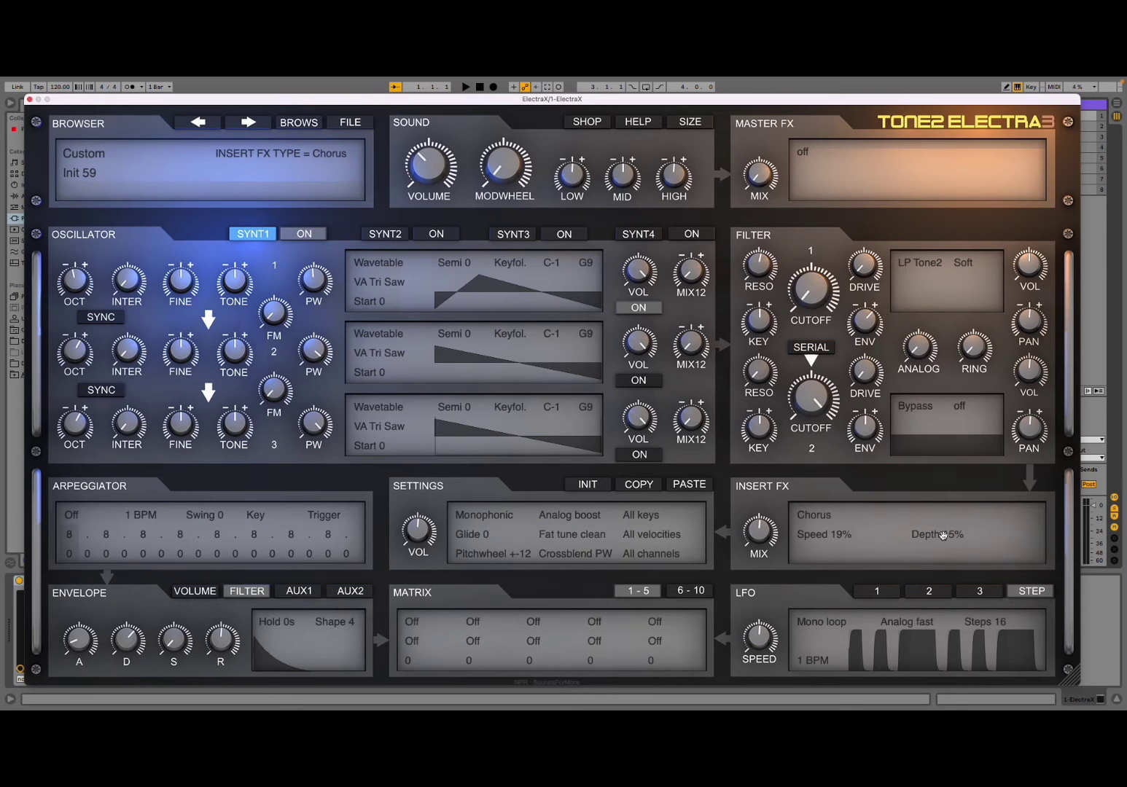
{"action": "left_click_drag", "start_coordinate": [943, 535], "coordinate": [979, 533]}
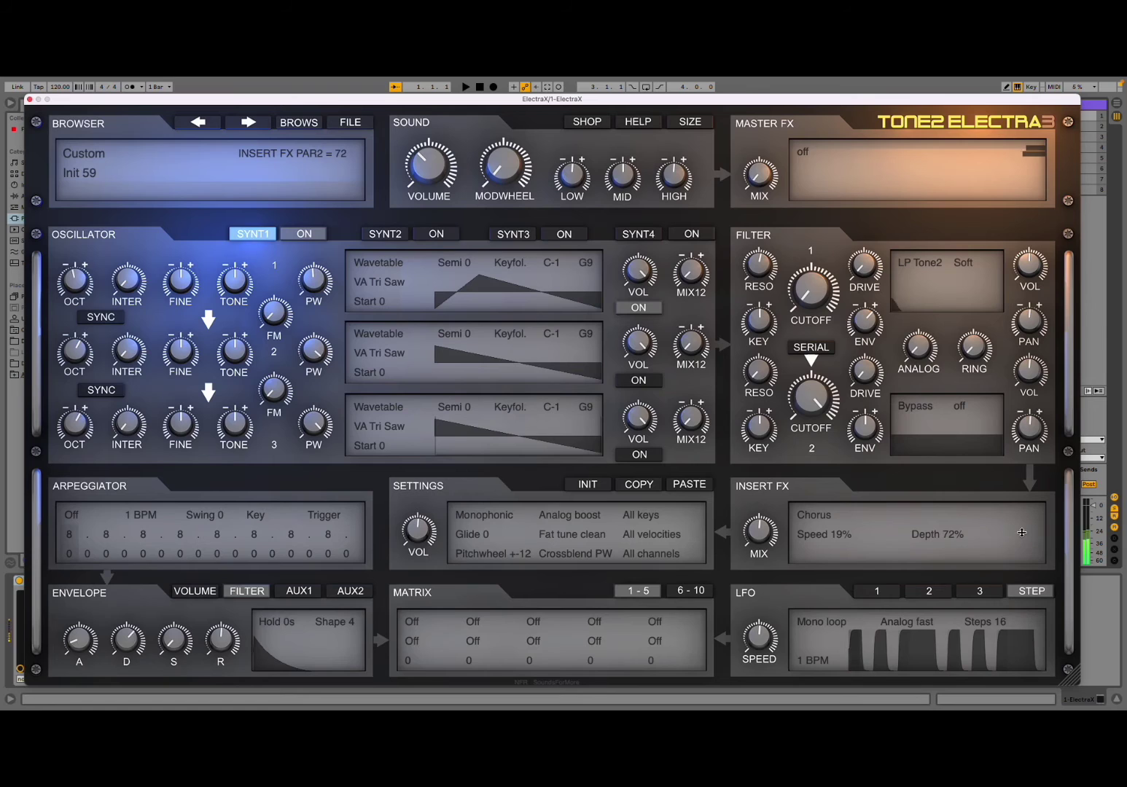
{"action": "left_click_drag", "start_coordinate": [856, 555], "coordinate": [863, 536]}
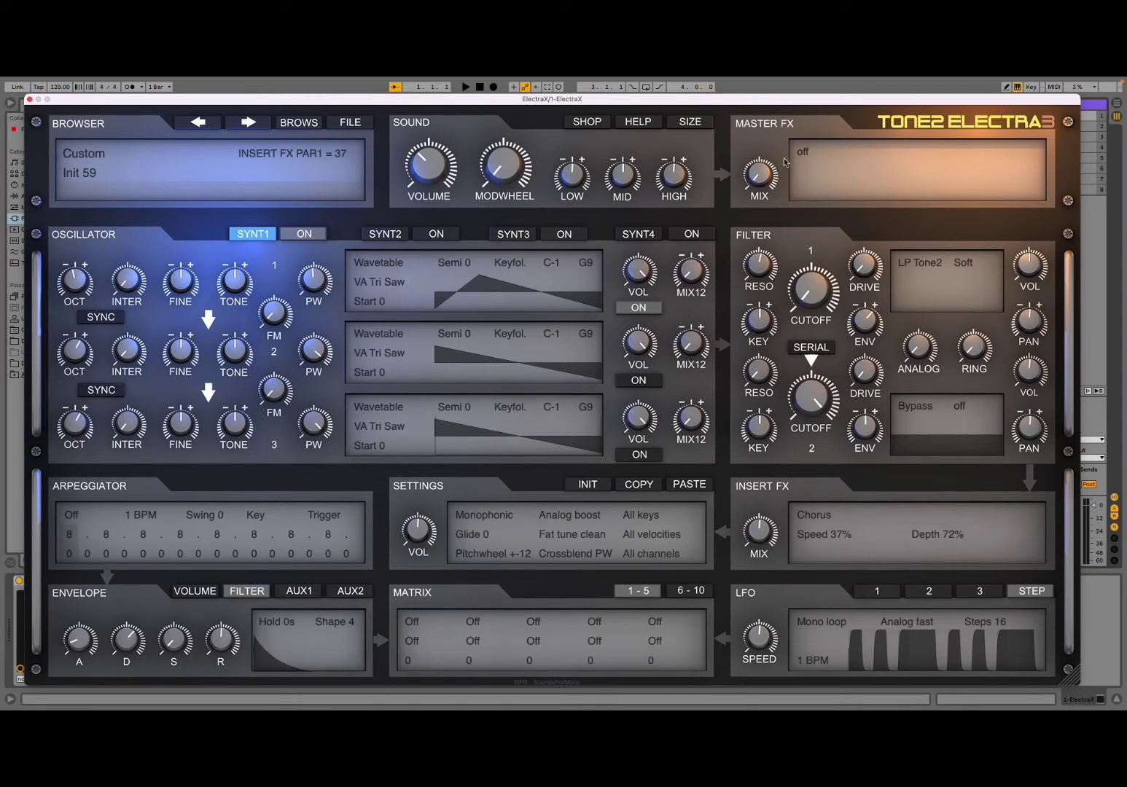
- Choose Reverb Hall as the master effect and raise the sound volume to 49
{"action": "left_click", "coordinate": [813, 153]}
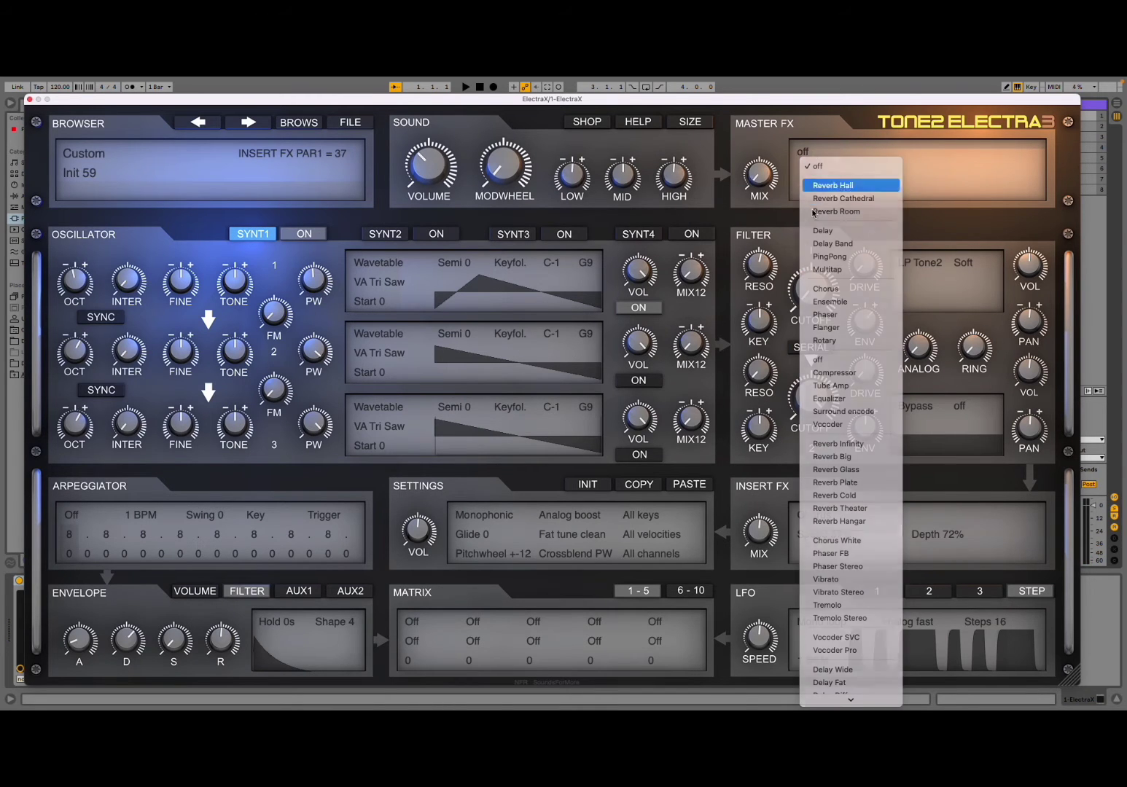
{"action": "left_click", "coordinate": [822, 181]}
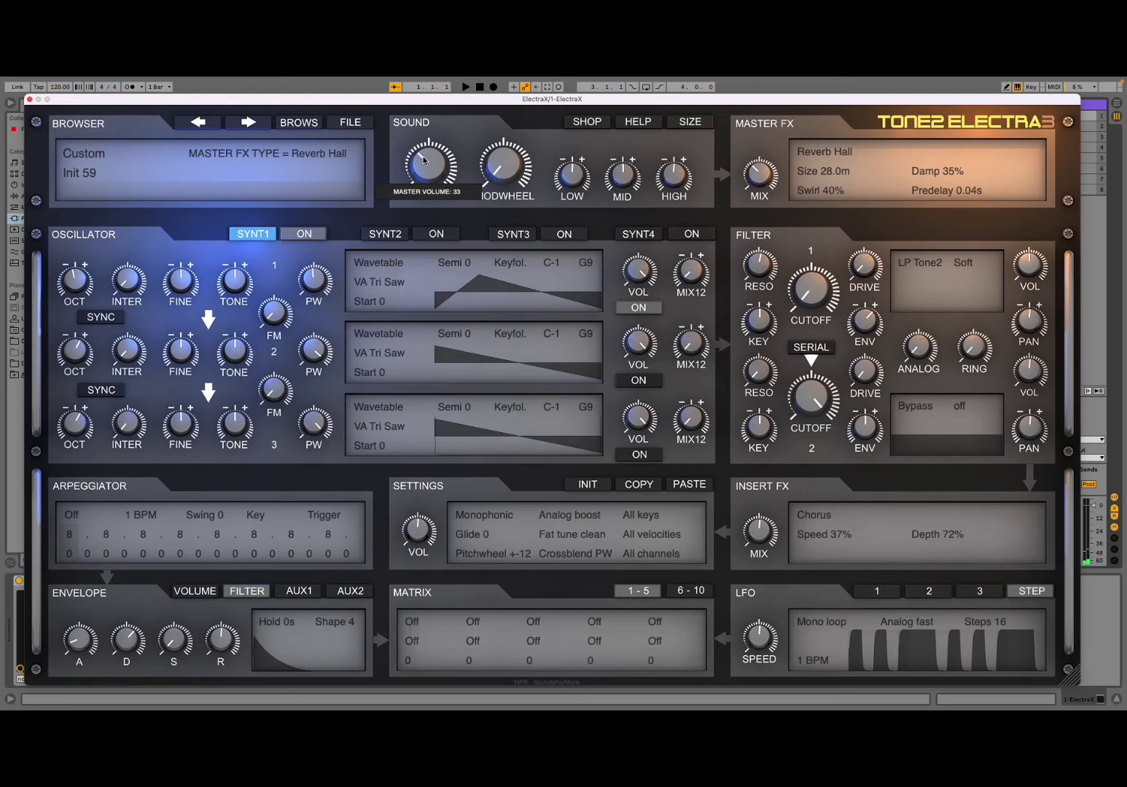
{"action": "left_click_drag", "start_coordinate": [424, 160], "coordinate": [447, 149]}
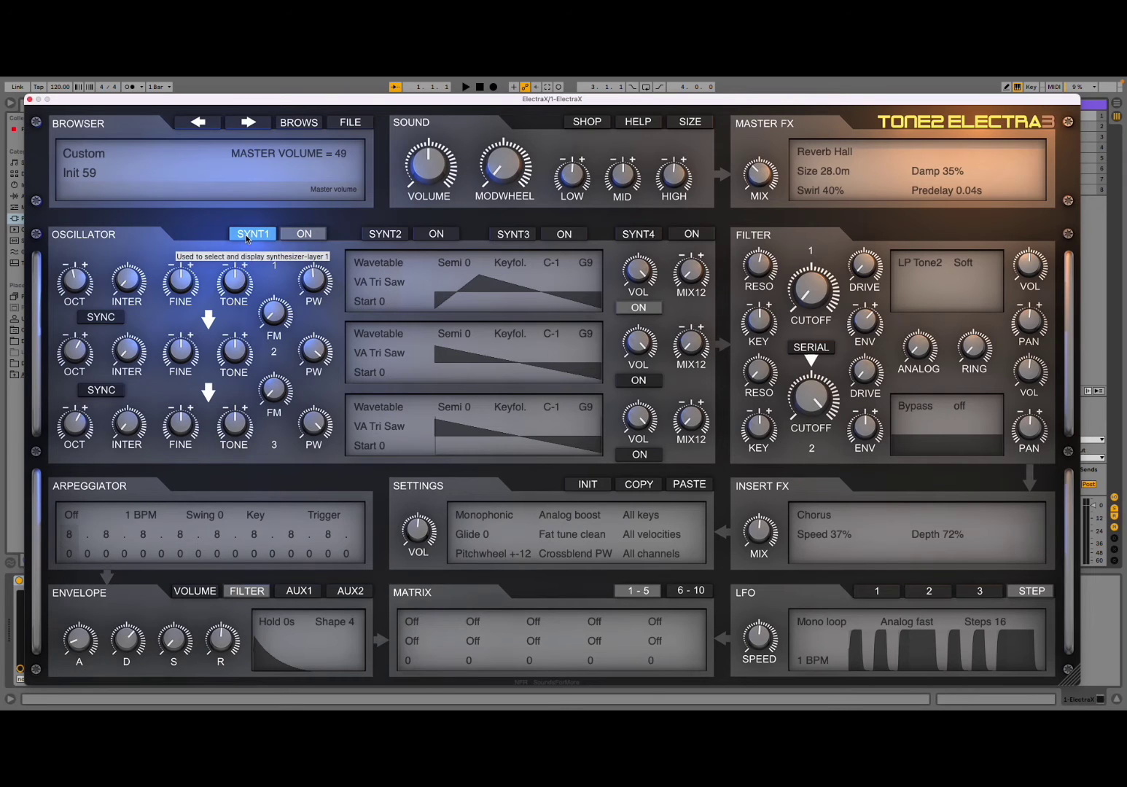
- Set the arpeggiator to Up and the volume envelope attack to 0
{"action": "left_click", "coordinate": [71, 515]}
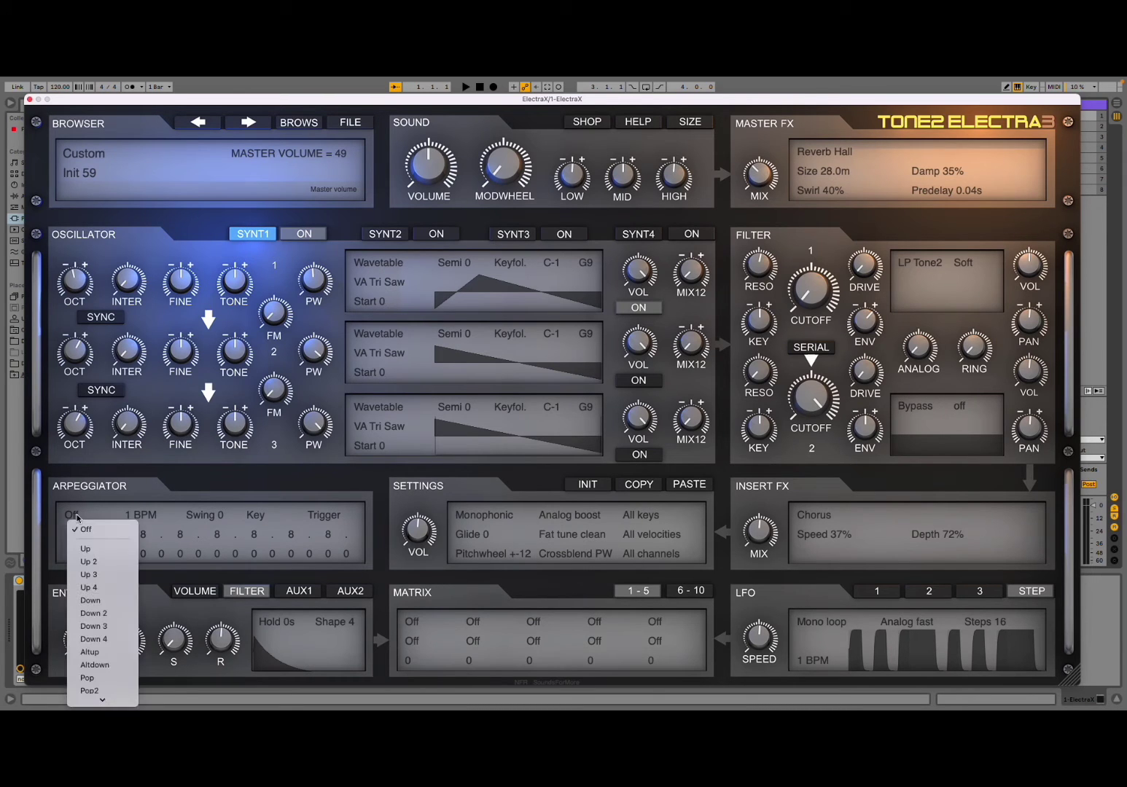
{"action": "left_click", "coordinate": [117, 551]}
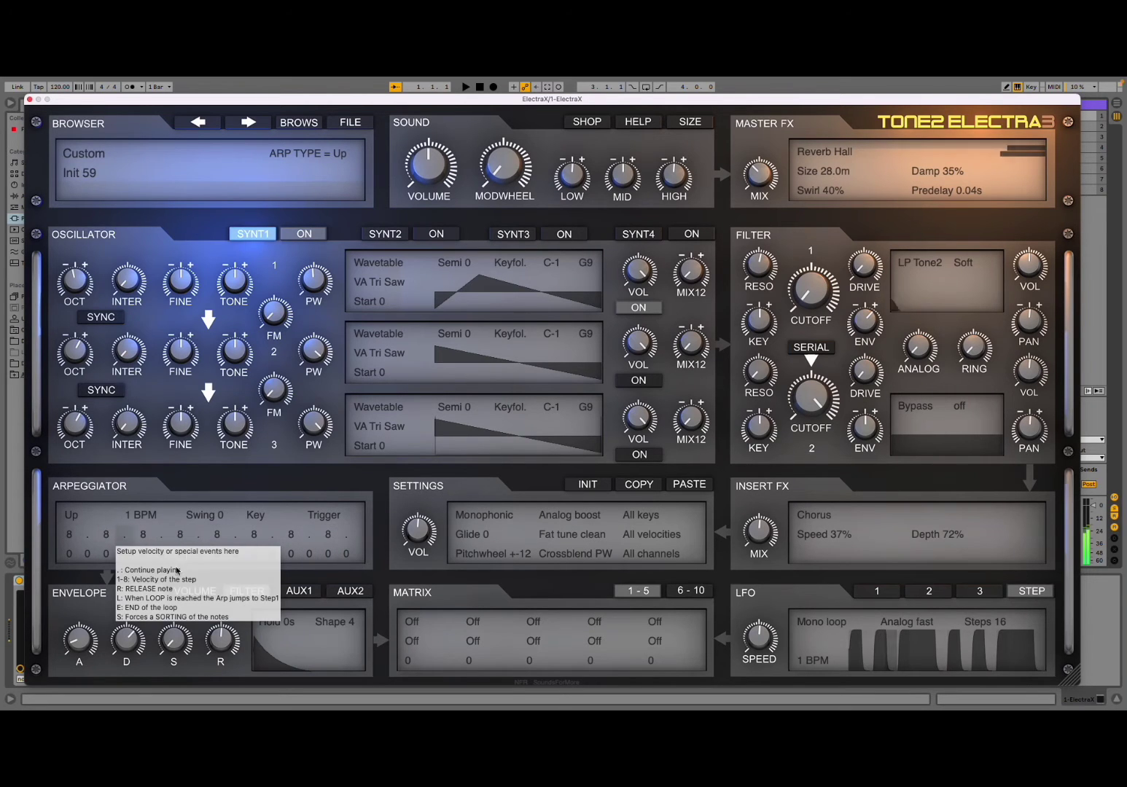
{"action": "left_click", "coordinate": [200, 592]}
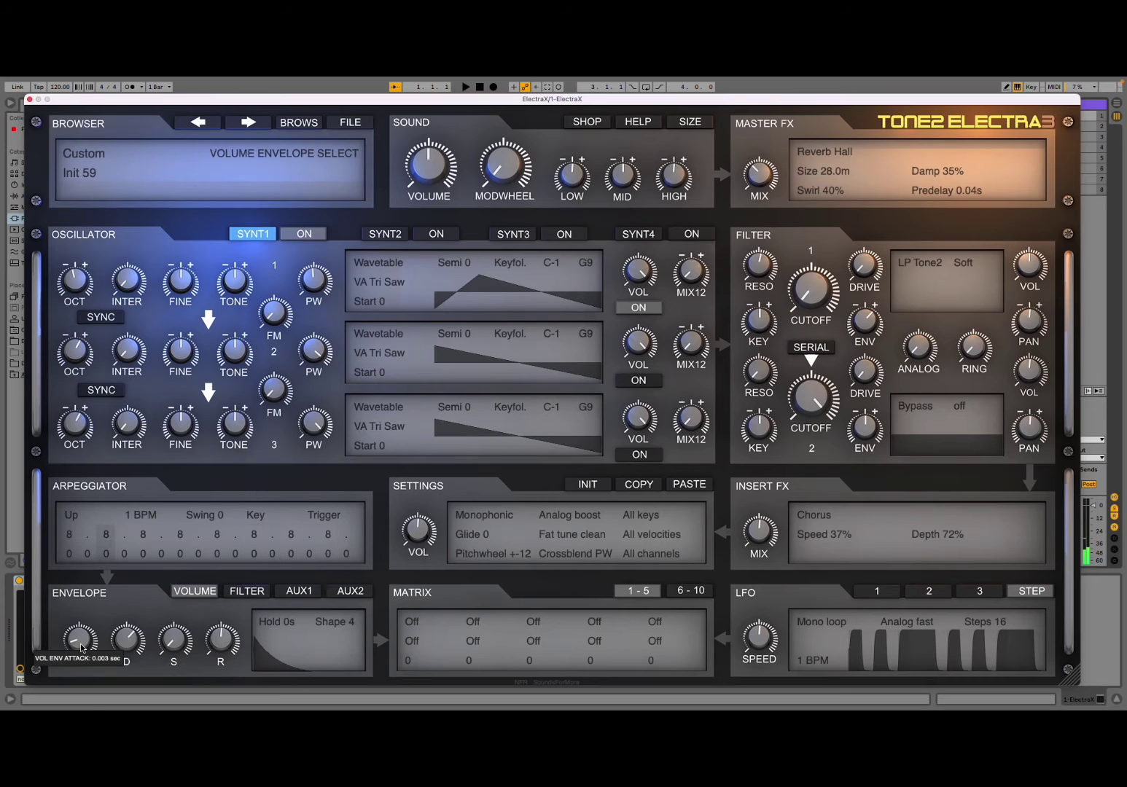
{"action": "left_click_drag", "start_coordinate": [79, 642], "coordinate": [80, 641]}
{"action": "right_click", "coordinate": [83, 641]}
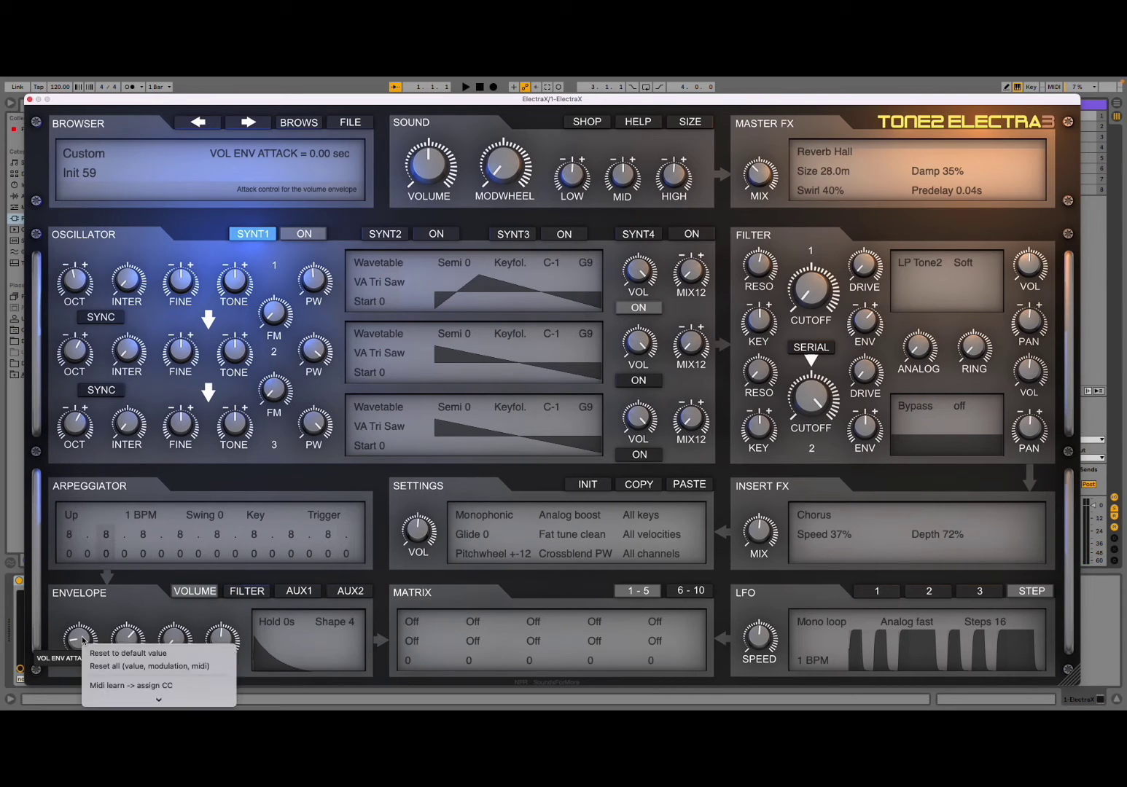
{"action": "left_click", "coordinate": [94, 619]}
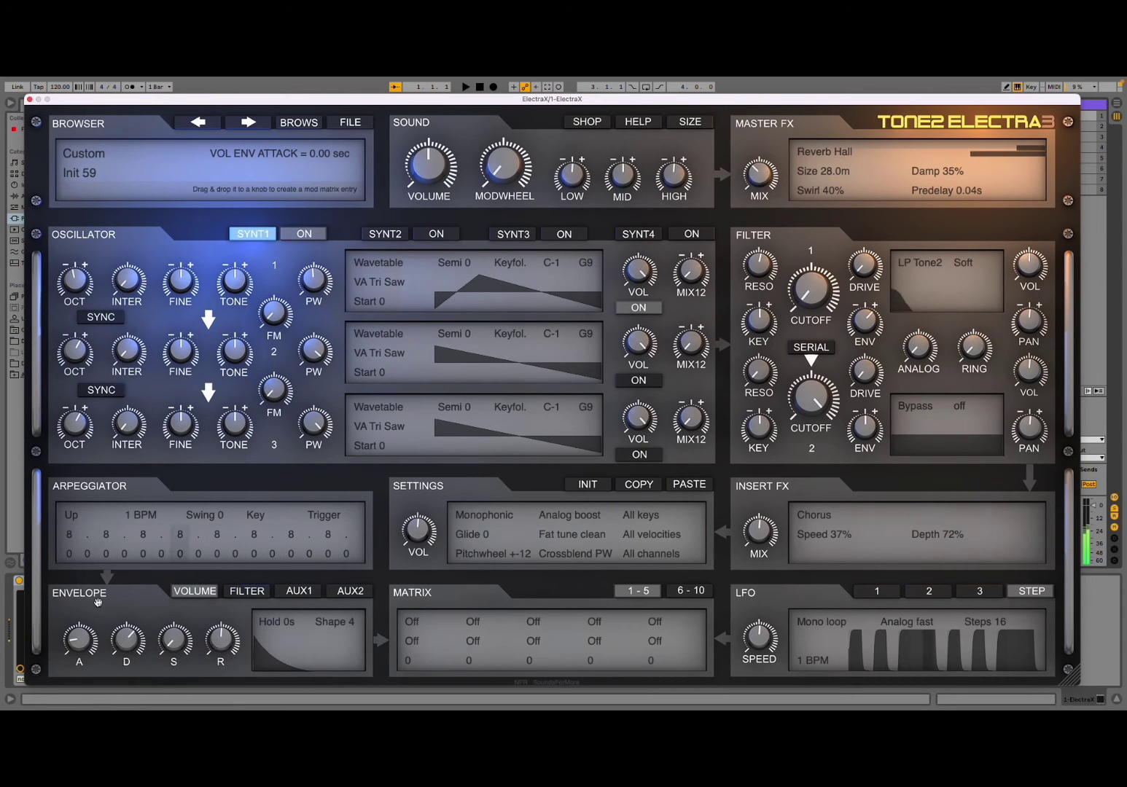
- Set arpeggiator steps 3, 7, 11 and 15 to a note value of 12
{"action": "left_click", "coordinate": [107, 556]}
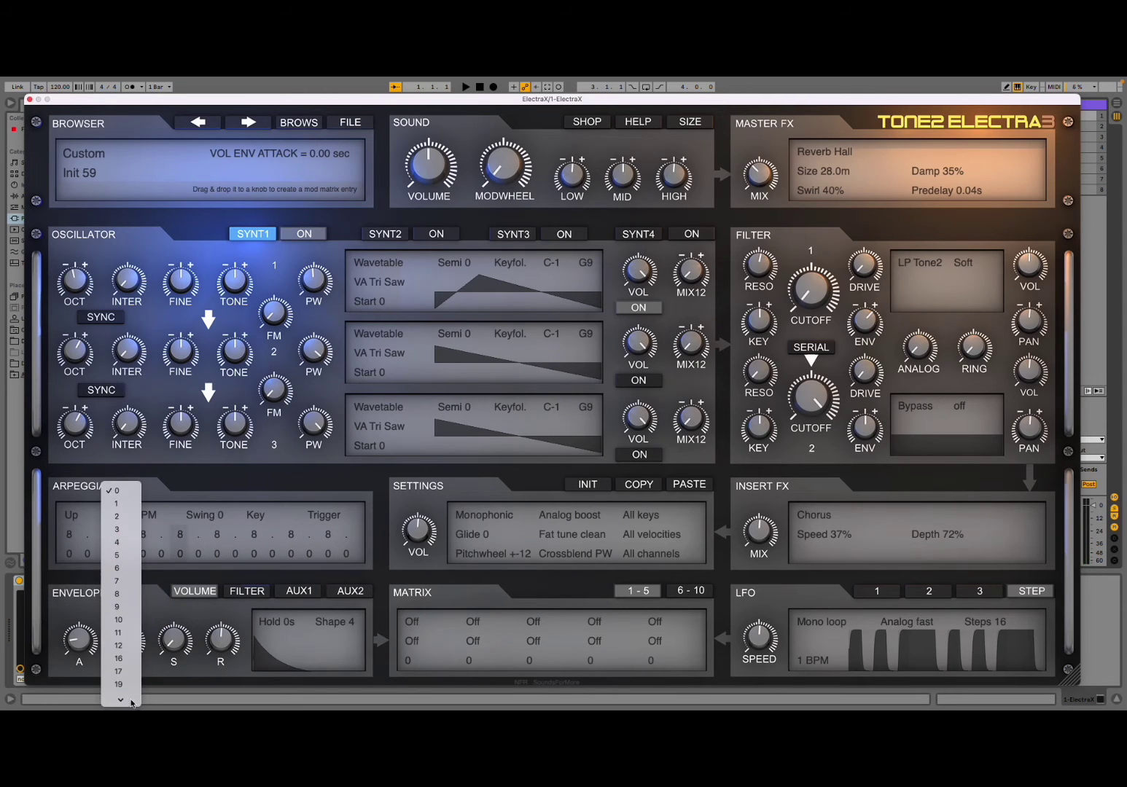
{"action": "left_click", "coordinate": [118, 629]}
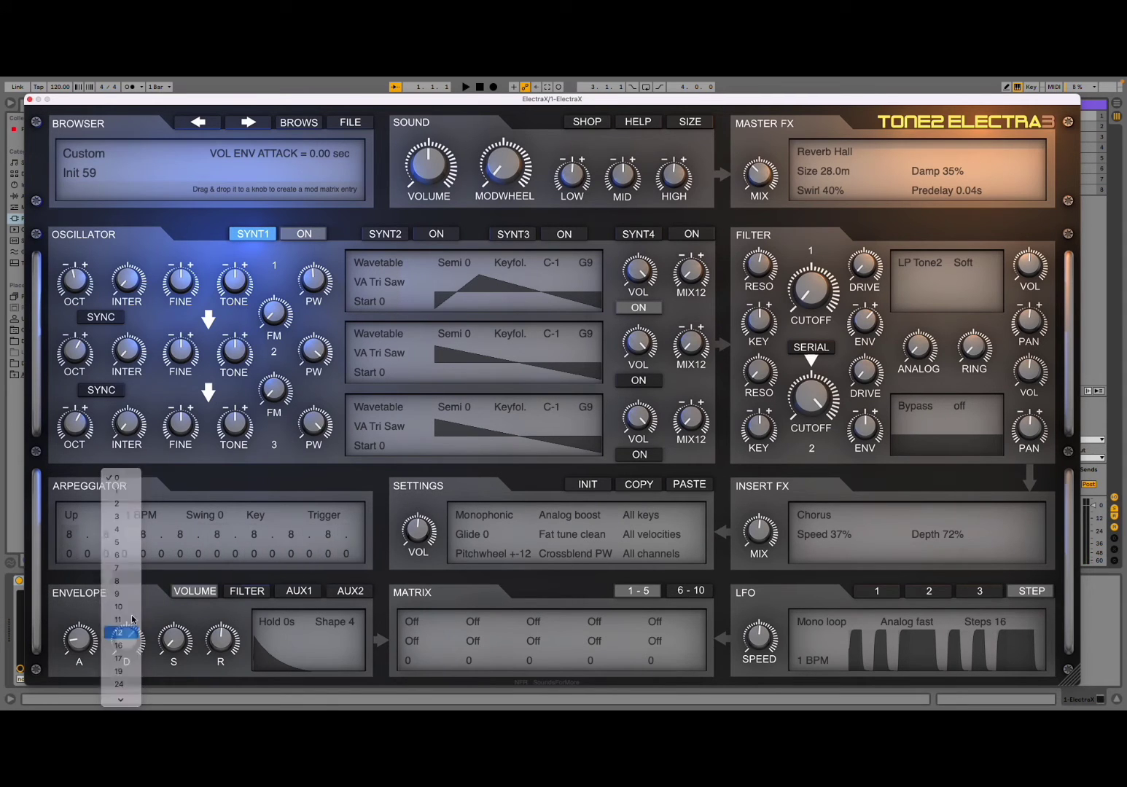
{"action": "left_click", "coordinate": [182, 556]}
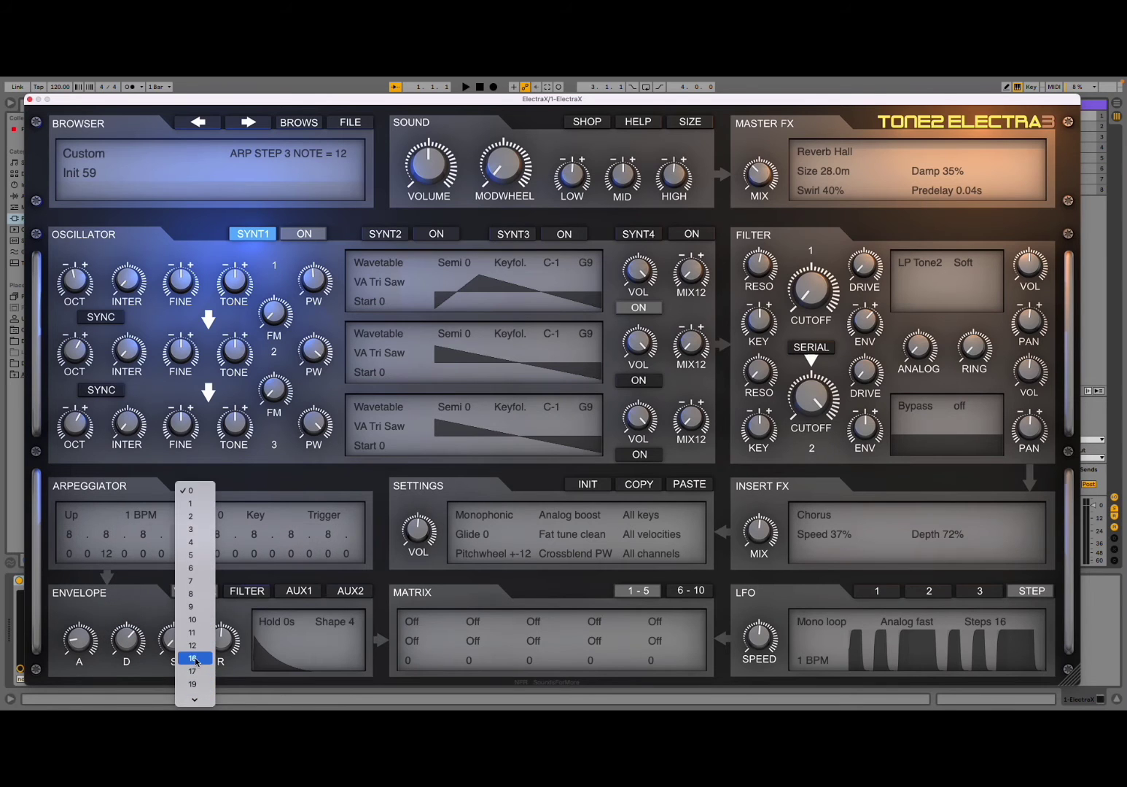
{"action": "left_click", "coordinate": [194, 645]}
{"action": "left_click", "coordinate": [260, 558]}
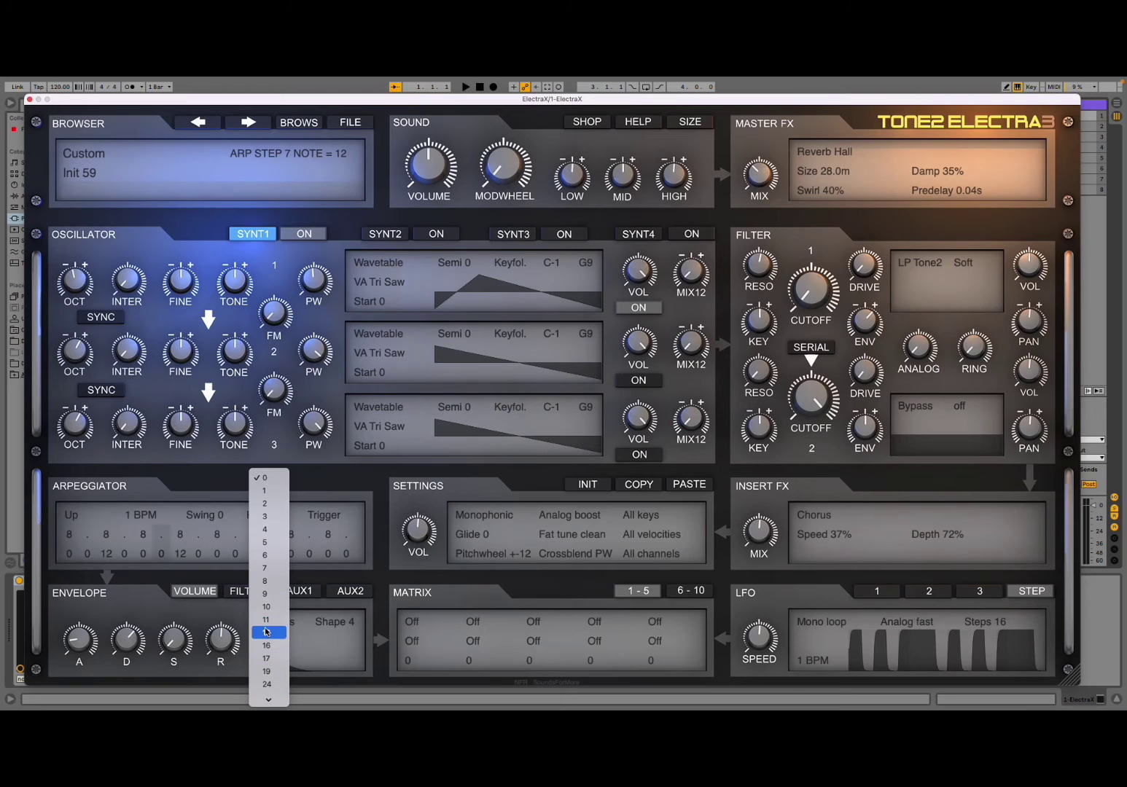
{"action": "left_click", "coordinate": [267, 632]}
{"action": "left_click", "coordinate": [323, 561]}
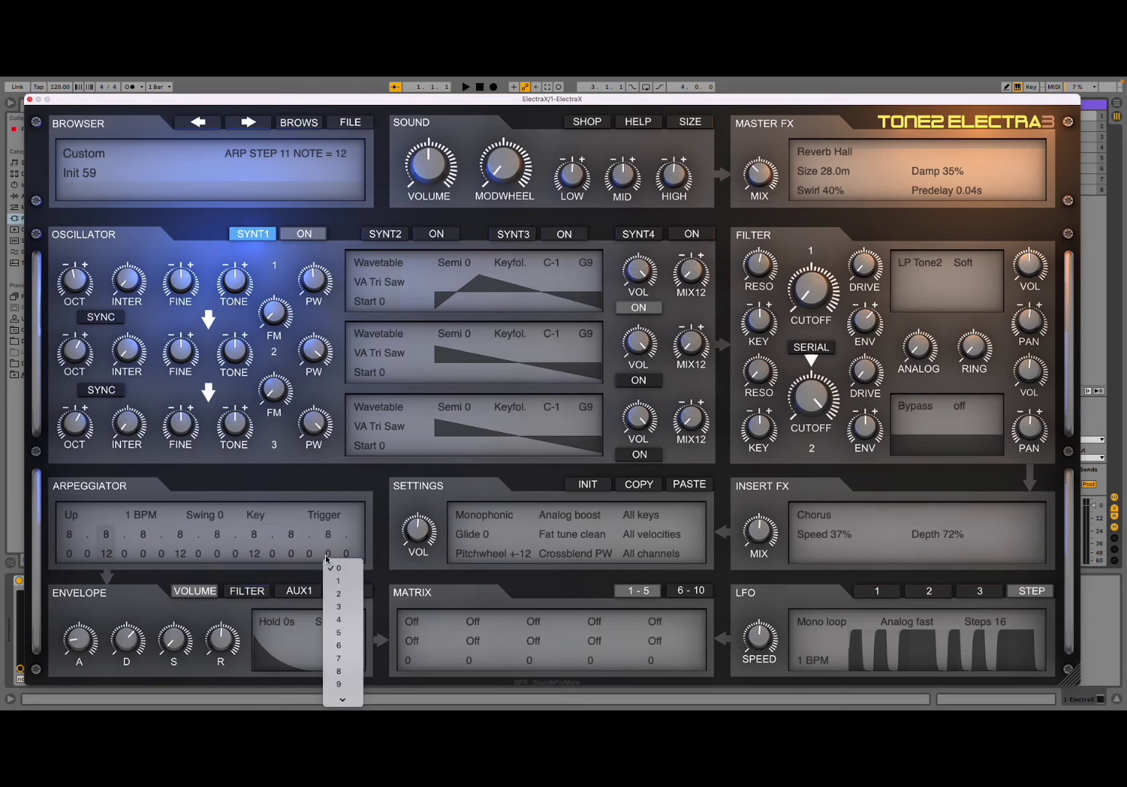
{"action": "left_click", "coordinate": [342, 671]}
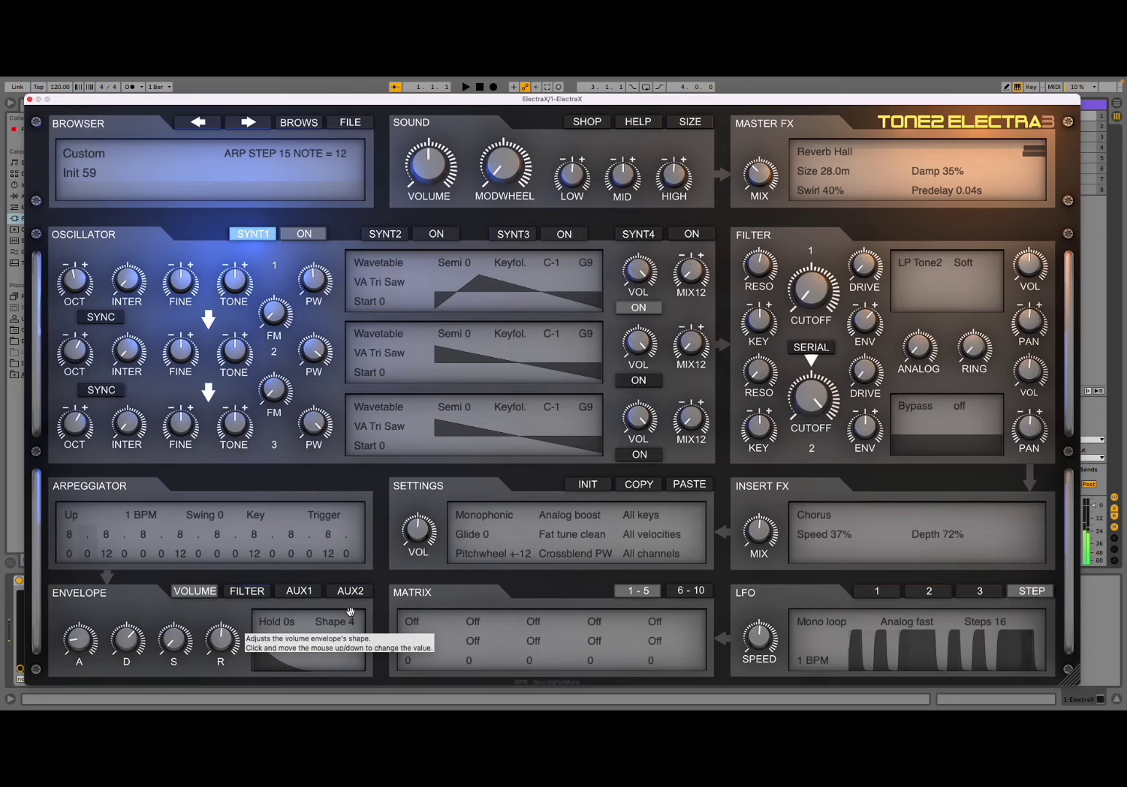
{"action": "left_click", "coordinate": [246, 591]}
- Drop filter 1 RESO to 43 and bring CUTOFF 1 up to about 194 Hz
{"action": "mouse_move", "coordinate": [80, 645]}
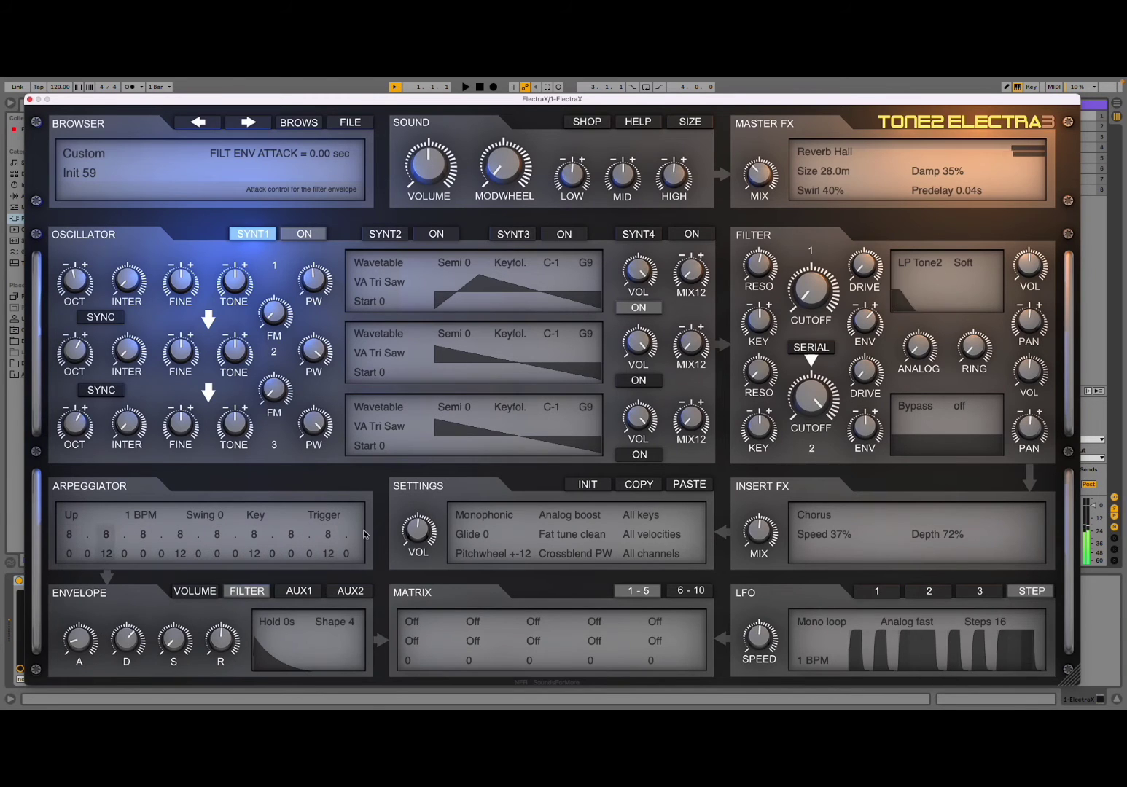
{"action": "mouse_move", "coordinate": [757, 266]}
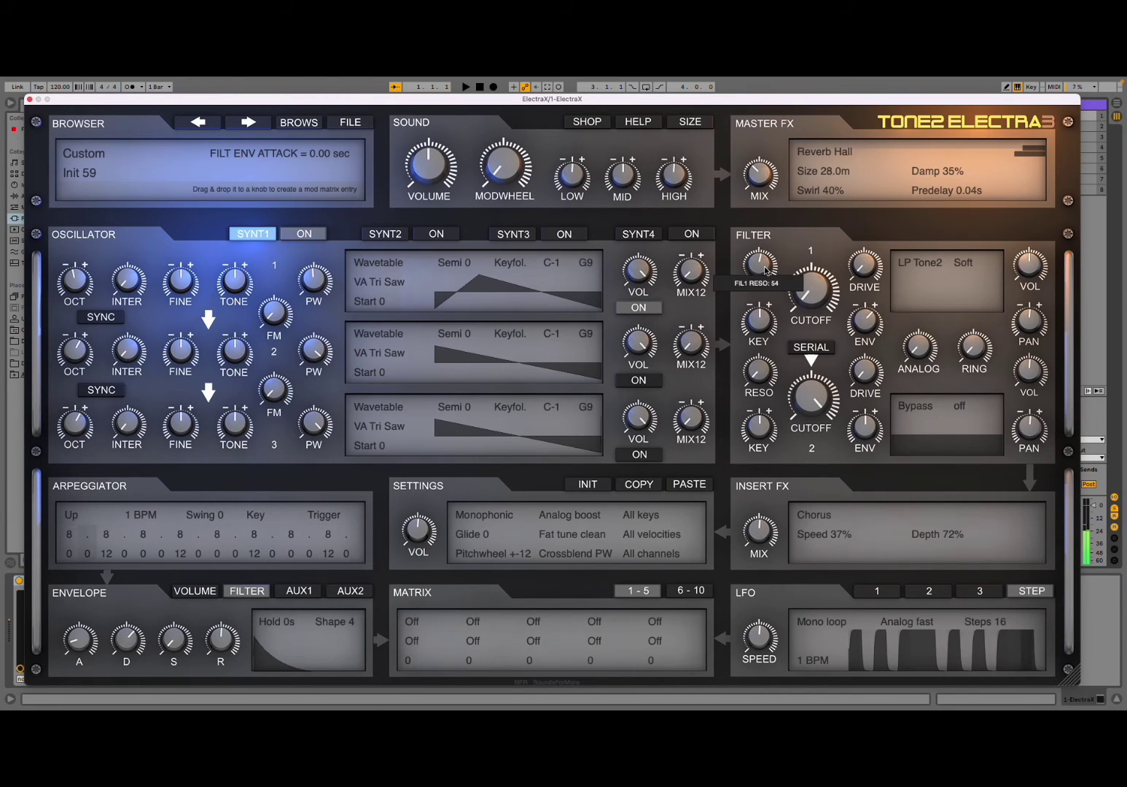
{"action": "left_click_drag", "start_coordinate": [757, 266], "coordinate": [757, 275]}
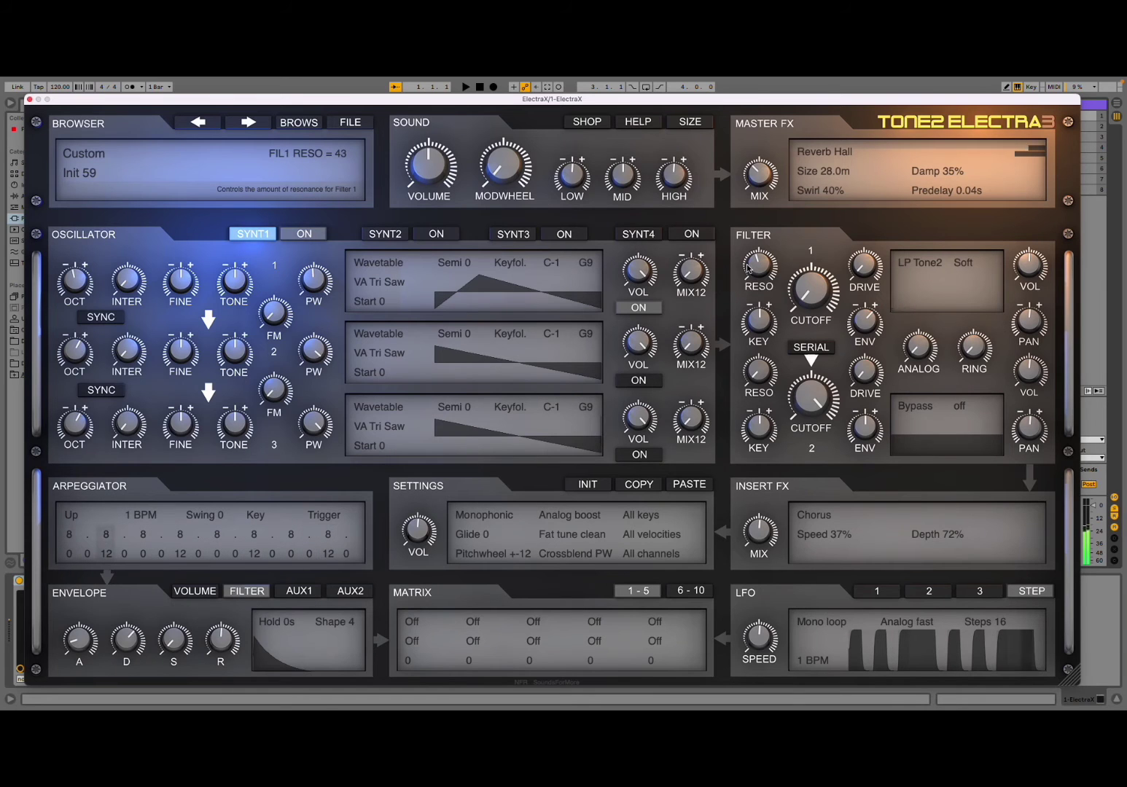
{"action": "mouse_move", "coordinate": [807, 294]}
{"action": "left_click_drag", "start_coordinate": [807, 294], "coordinate": [823, 295]}
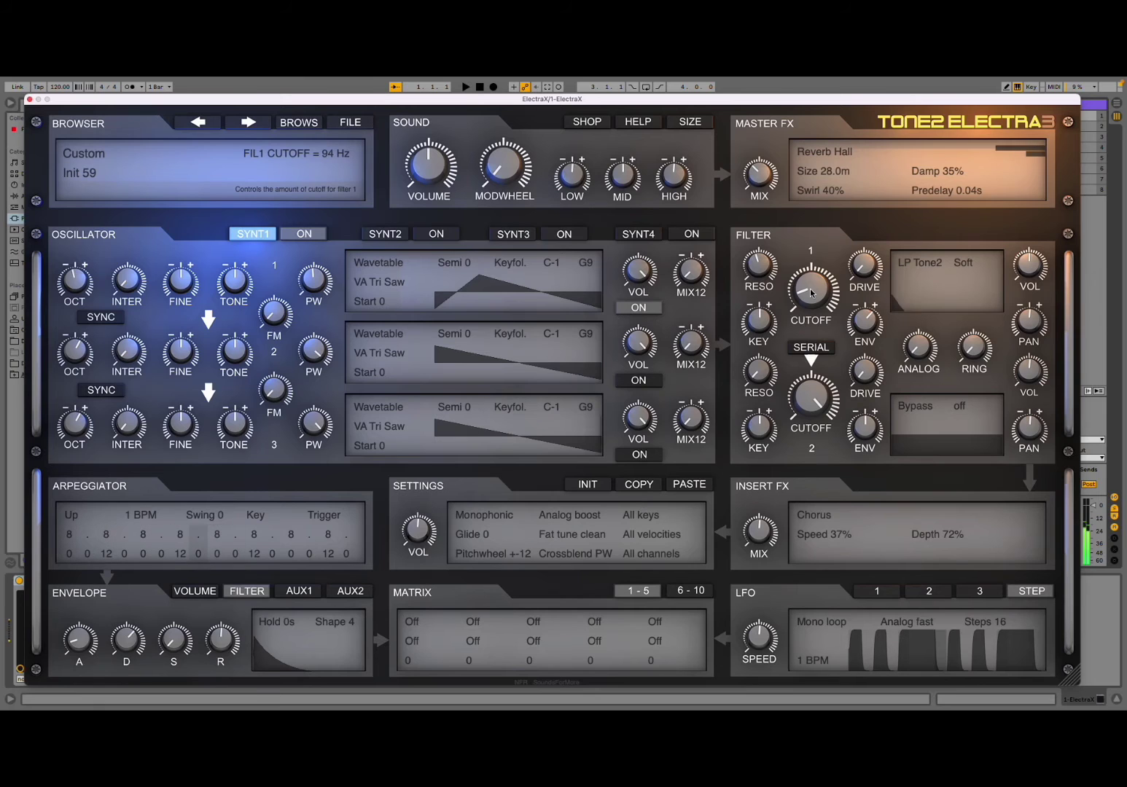
{"action": "left_click_drag", "start_coordinate": [811, 293], "coordinate": [824, 289]}
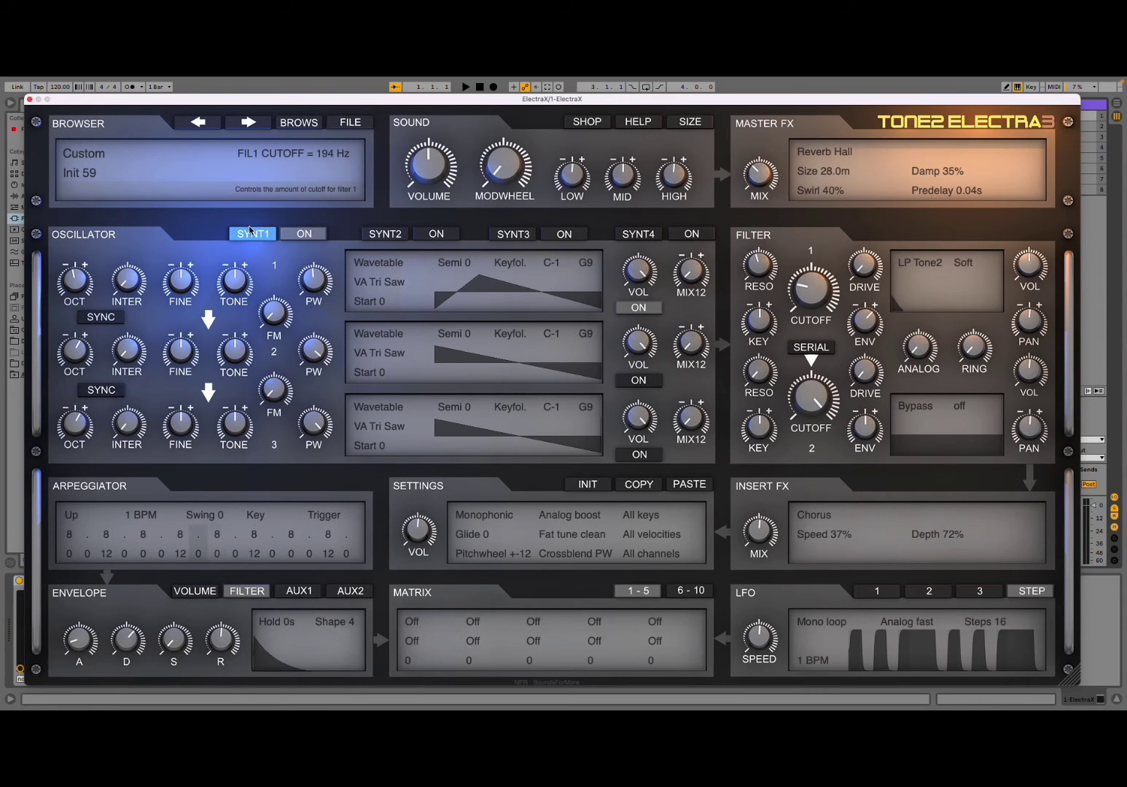
- Open the SYNT2 layer for editing and cycle its ON button so the layer stays enabled
{"action": "left_click", "coordinate": [387, 234]}
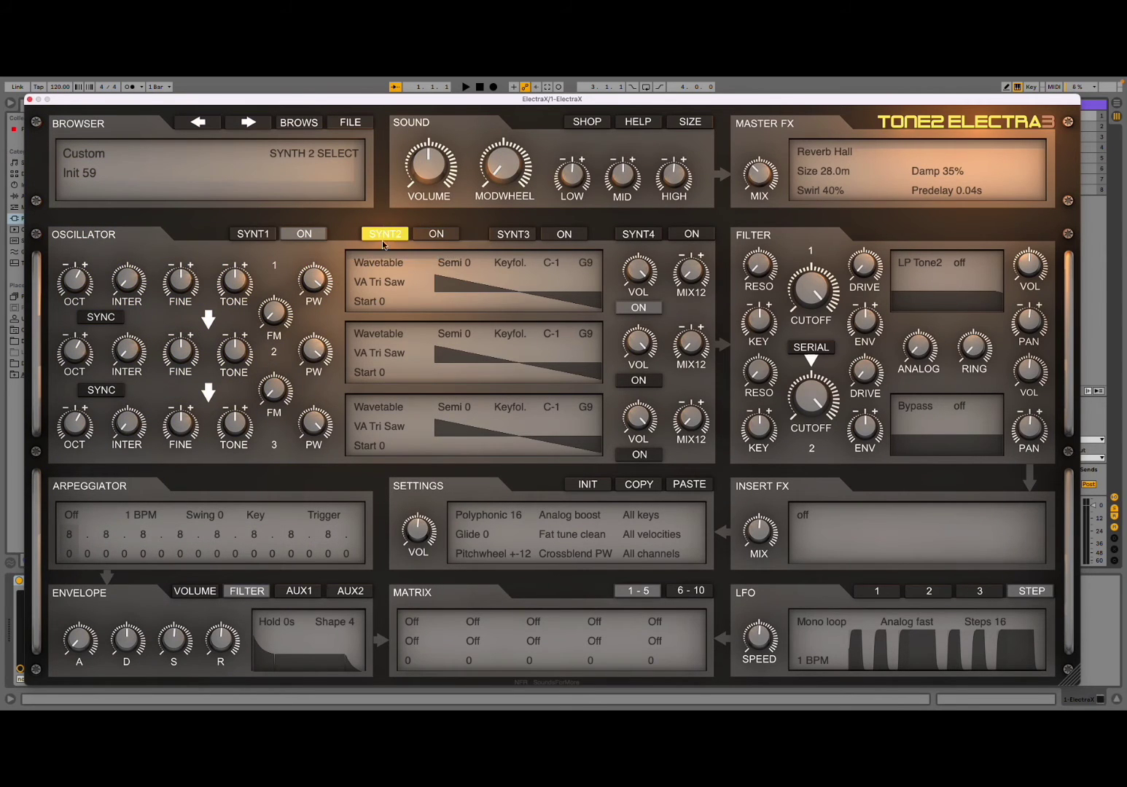
{"action": "left_click", "coordinate": [522, 236]}
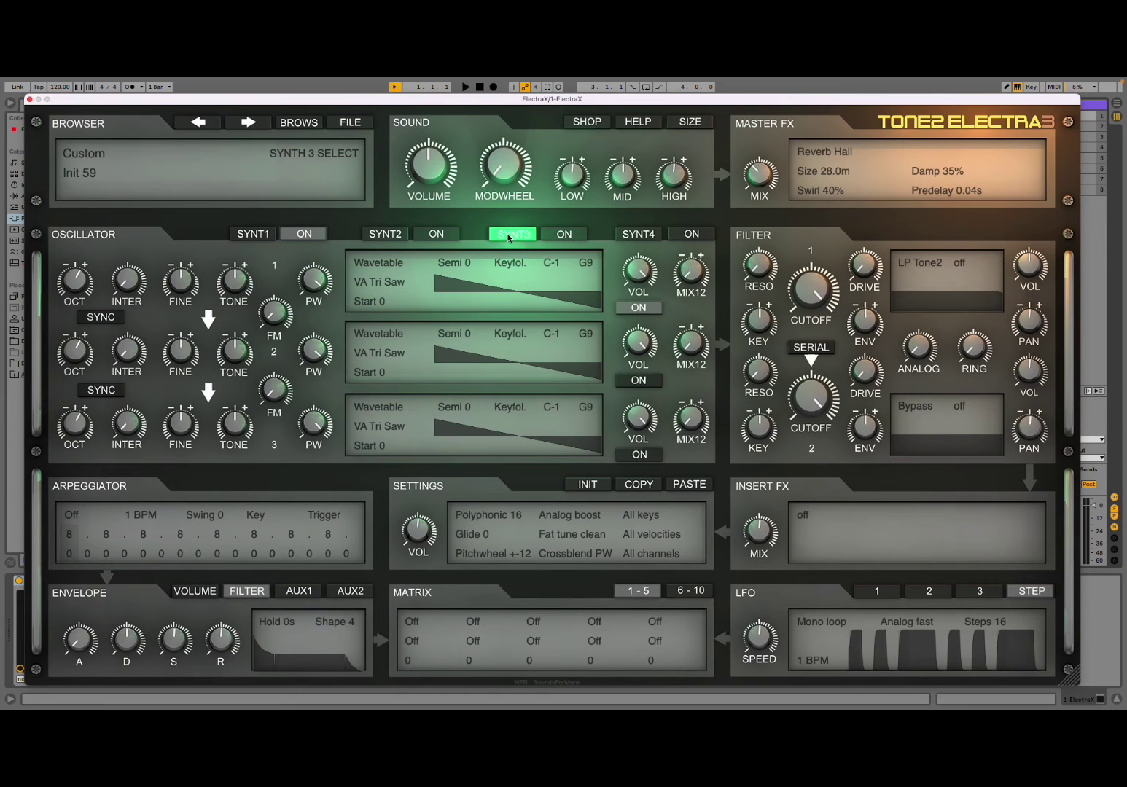
{"action": "left_click", "coordinate": [635, 235]}
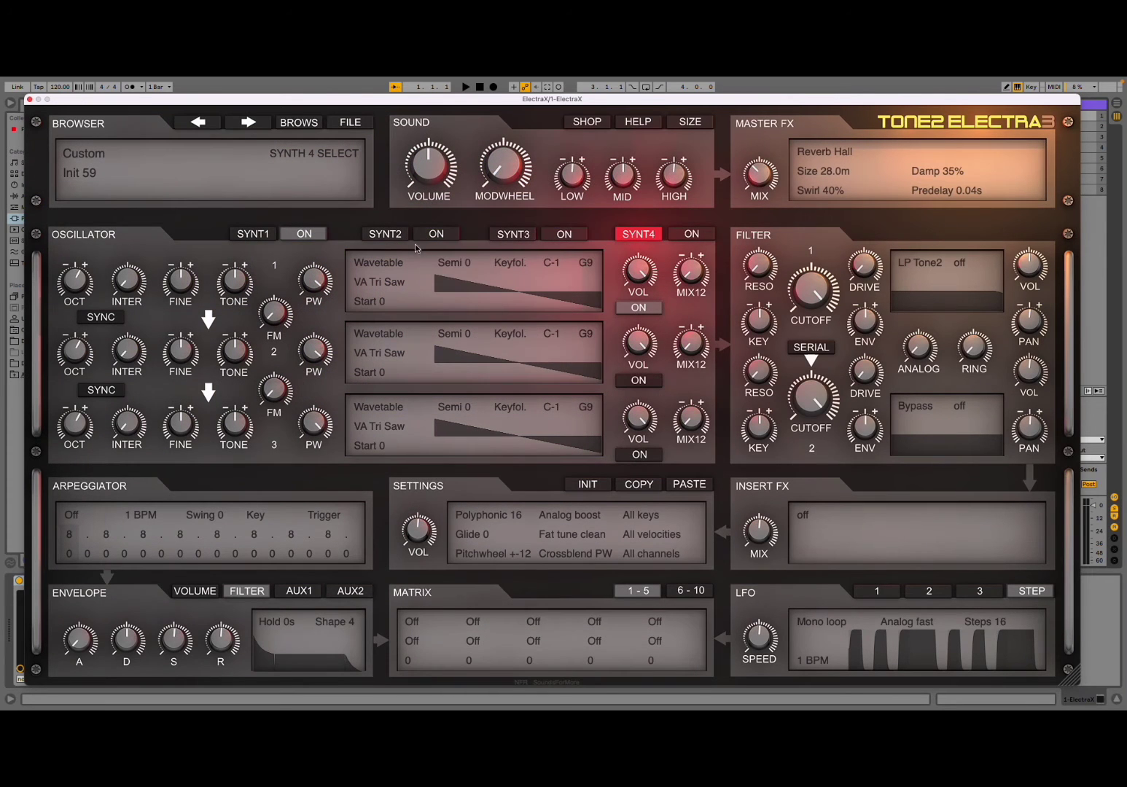
{"action": "left_click", "coordinate": [393, 242]}
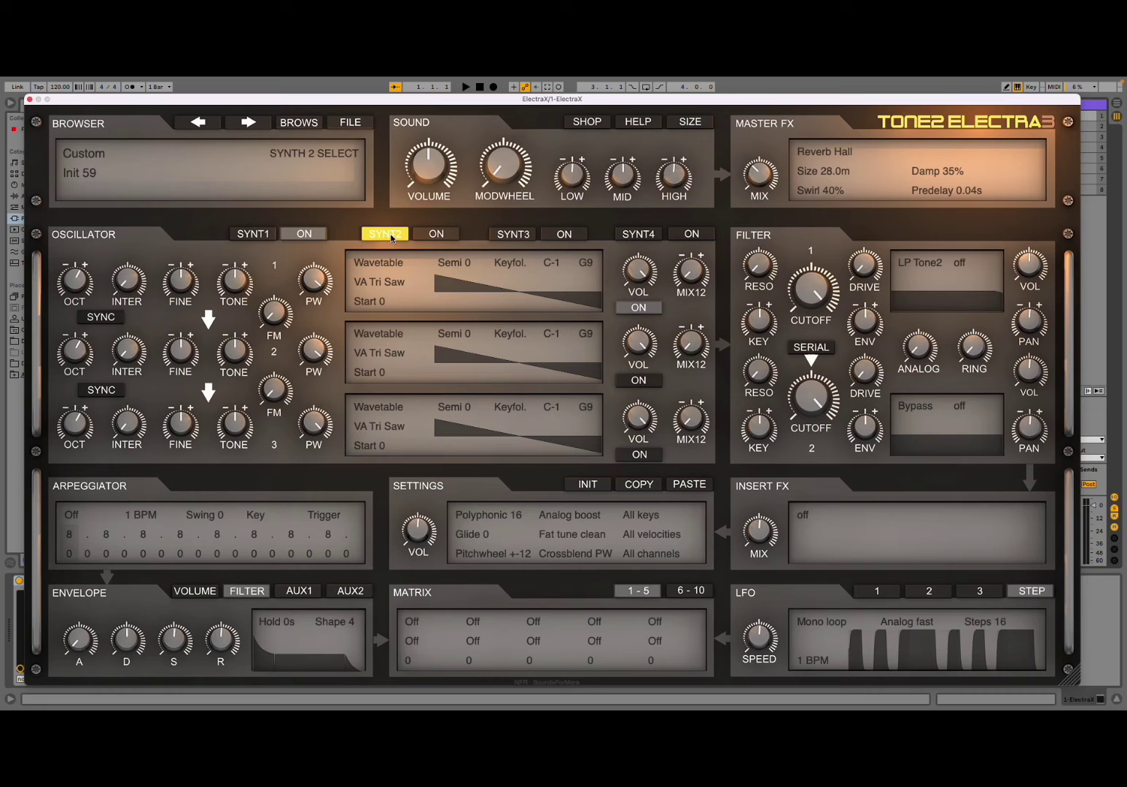
{"action": "left_click", "coordinate": [437, 236]}
{"action": "left_click", "coordinate": [436, 236]}
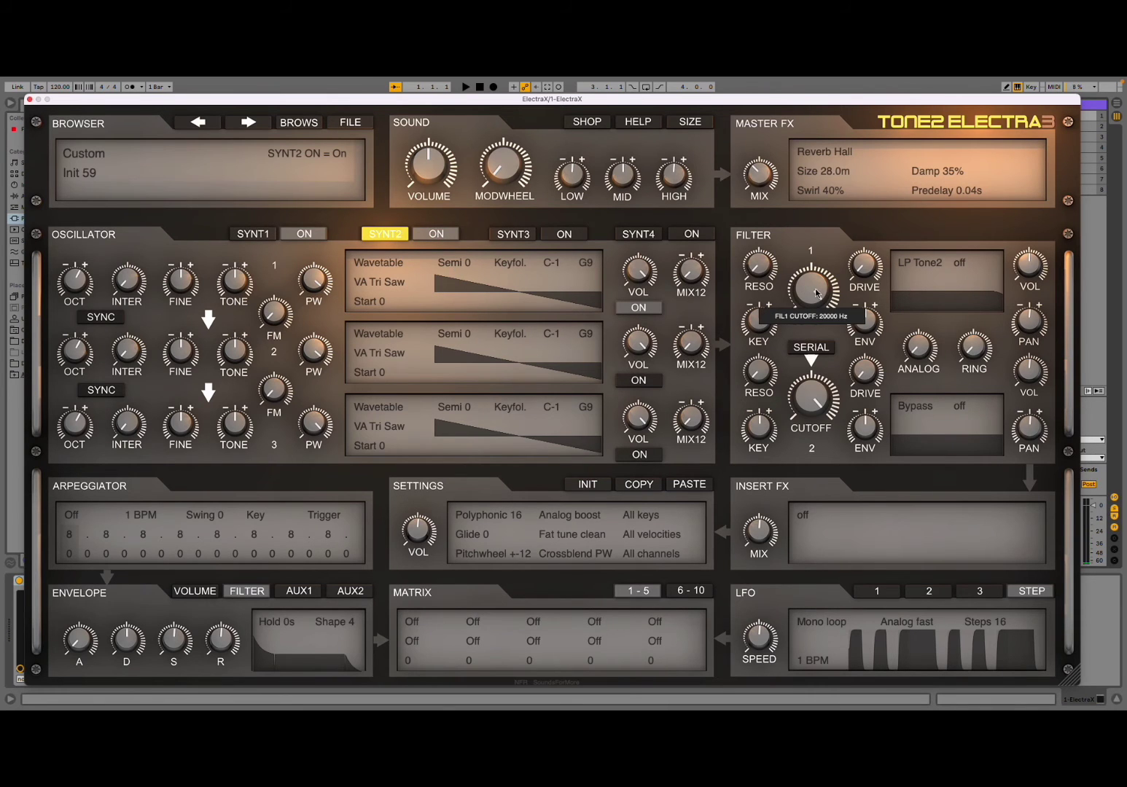
- Lower filter 1 cutoff to about 750 Hz, set volume sustain 0 and decay 0.41 sec, and arpeggiator Up
{"action": "left_click_drag", "start_coordinate": [811, 293], "coordinate": [724, 297]}
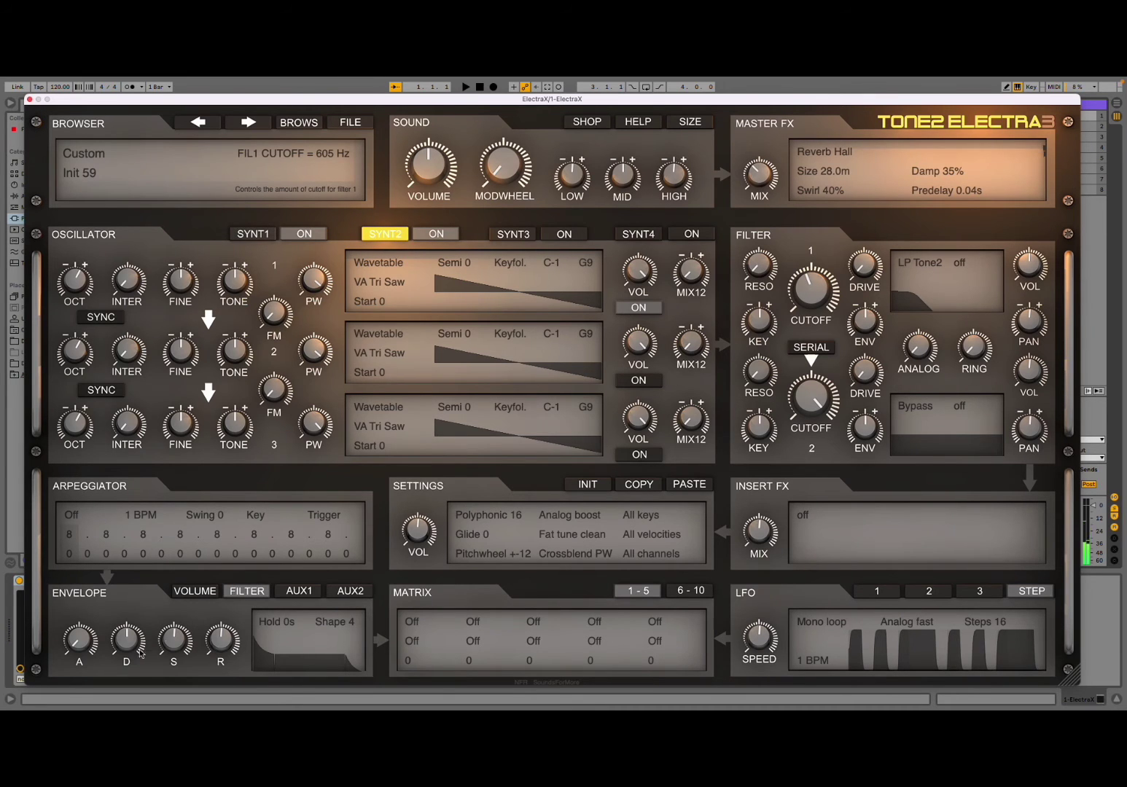
{"action": "left_click", "coordinate": [195, 592]}
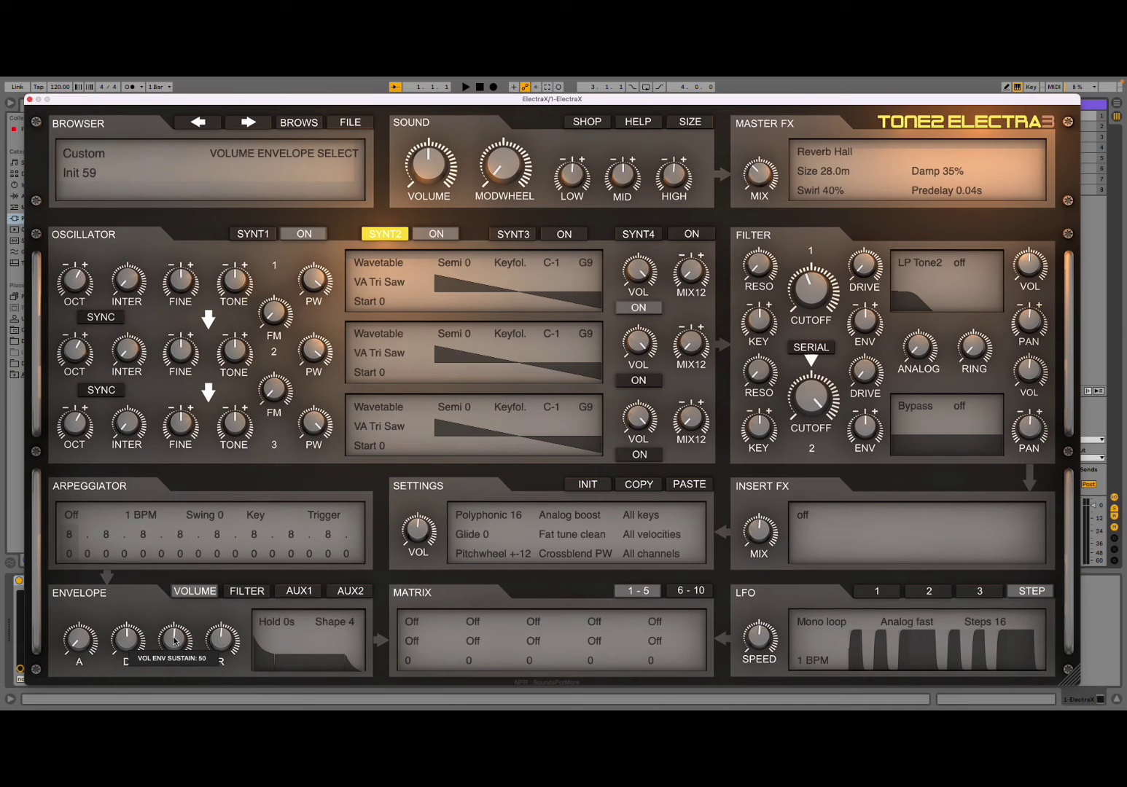
{"action": "left_click_drag", "start_coordinate": [175, 640], "coordinate": [174, 659]}
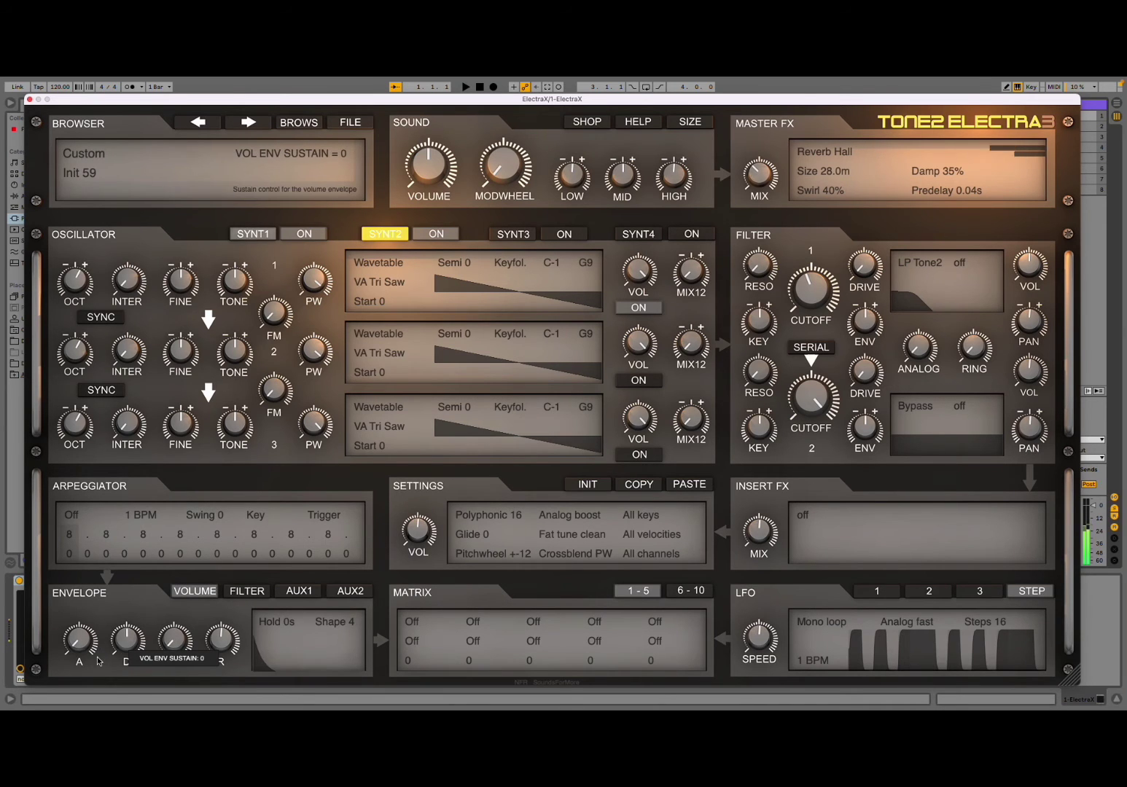
{"action": "left_click", "coordinate": [132, 640]}
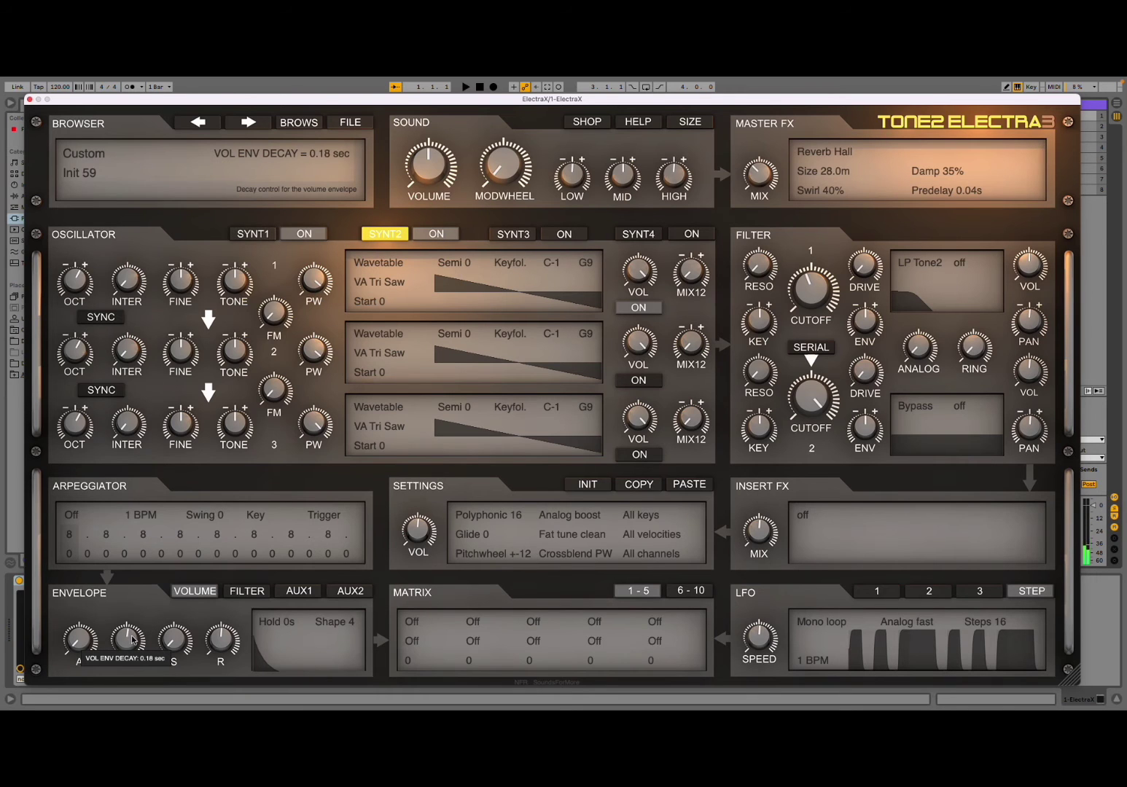
{"action": "left_click_drag", "start_coordinate": [141, 641], "coordinate": [138, 636]}
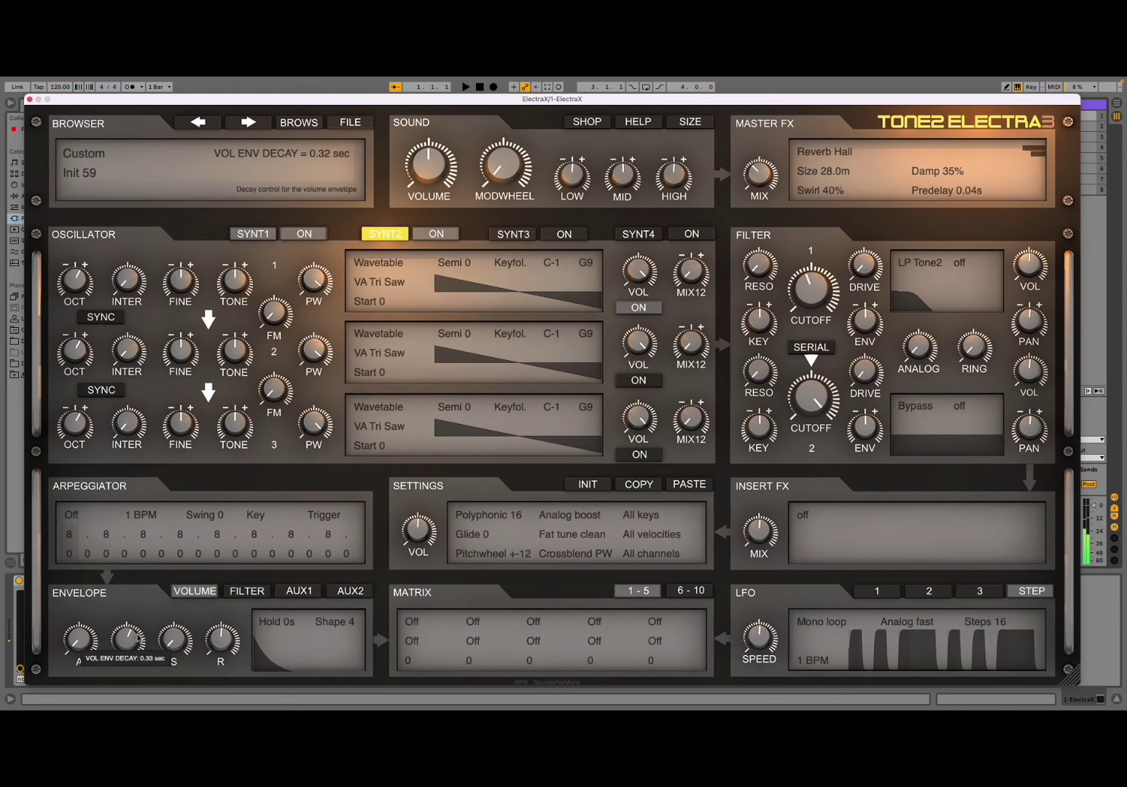
{"action": "left_click", "coordinate": [69, 515]}
{"action": "left_click", "coordinate": [87, 552]}
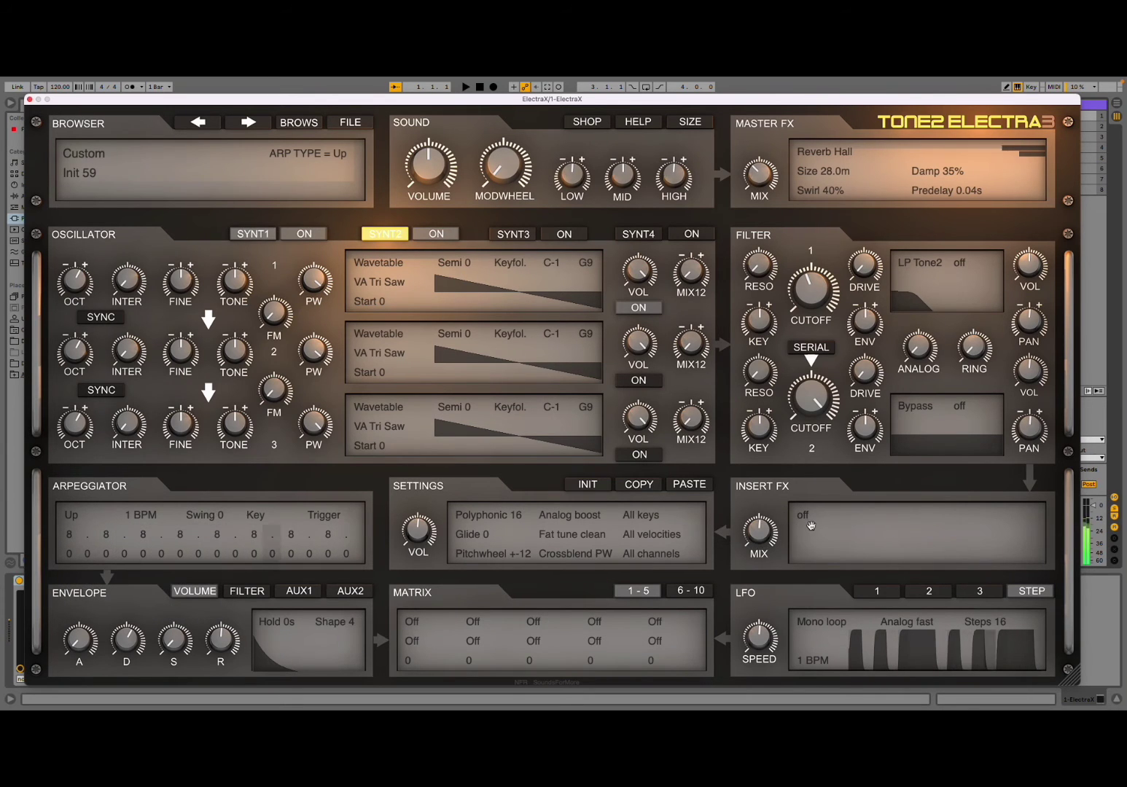
- Set arpeggio step notes: step 5 to 7, step 9 to 12, step 13 to 5, step 15 to 12
{"action": "left_click", "coordinate": [143, 555]}
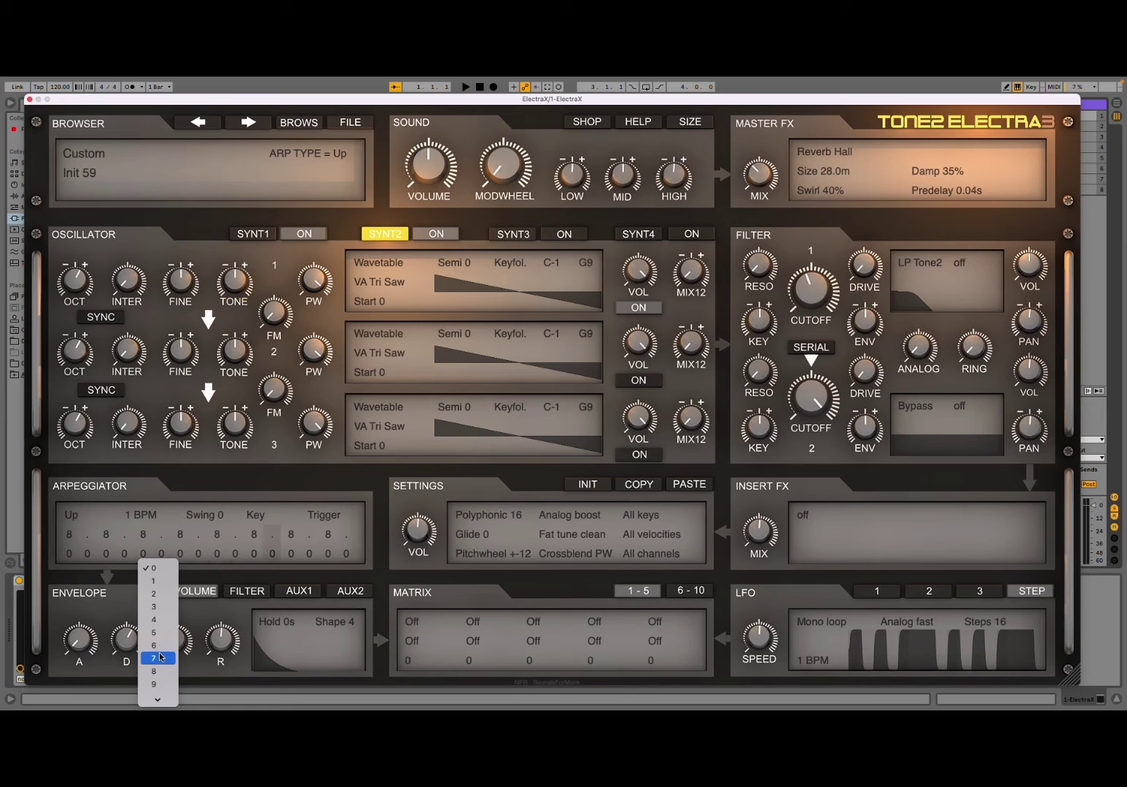
{"action": "left_click", "coordinate": [162, 656]}
{"action": "left_click", "coordinate": [217, 555]}
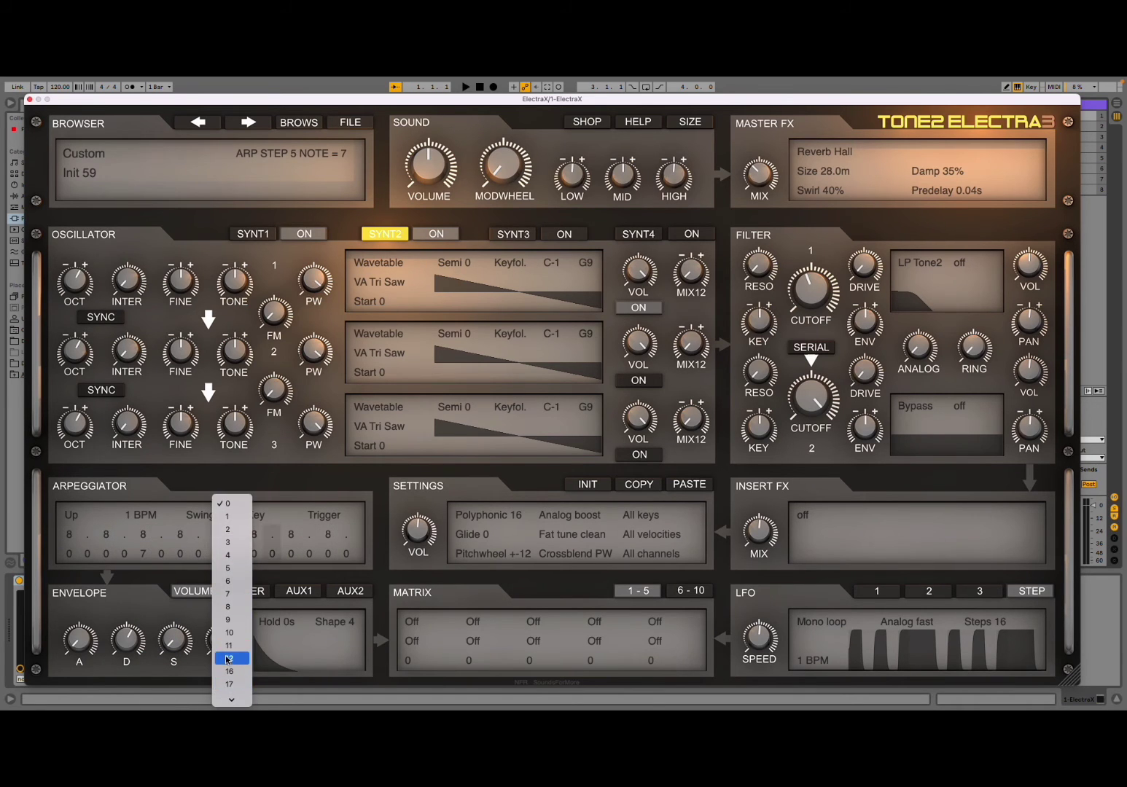
{"action": "left_click", "coordinate": [228, 659]}
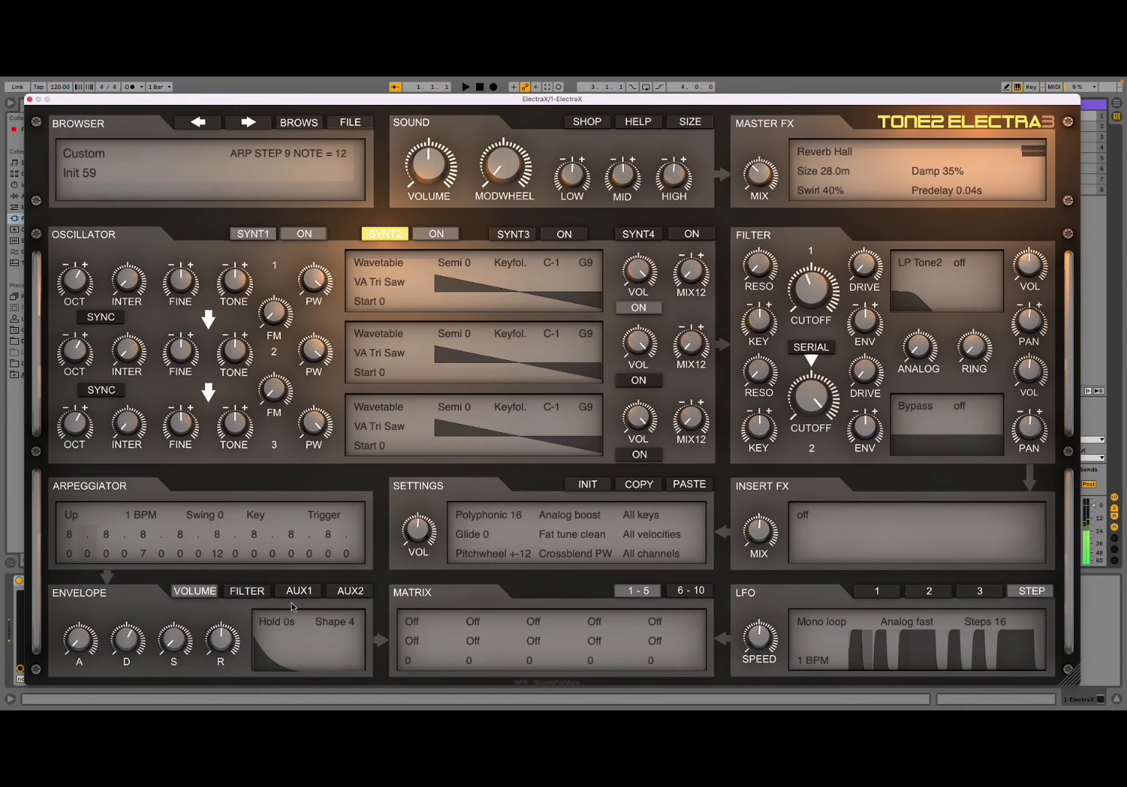
{"action": "left_click", "coordinate": [292, 553]}
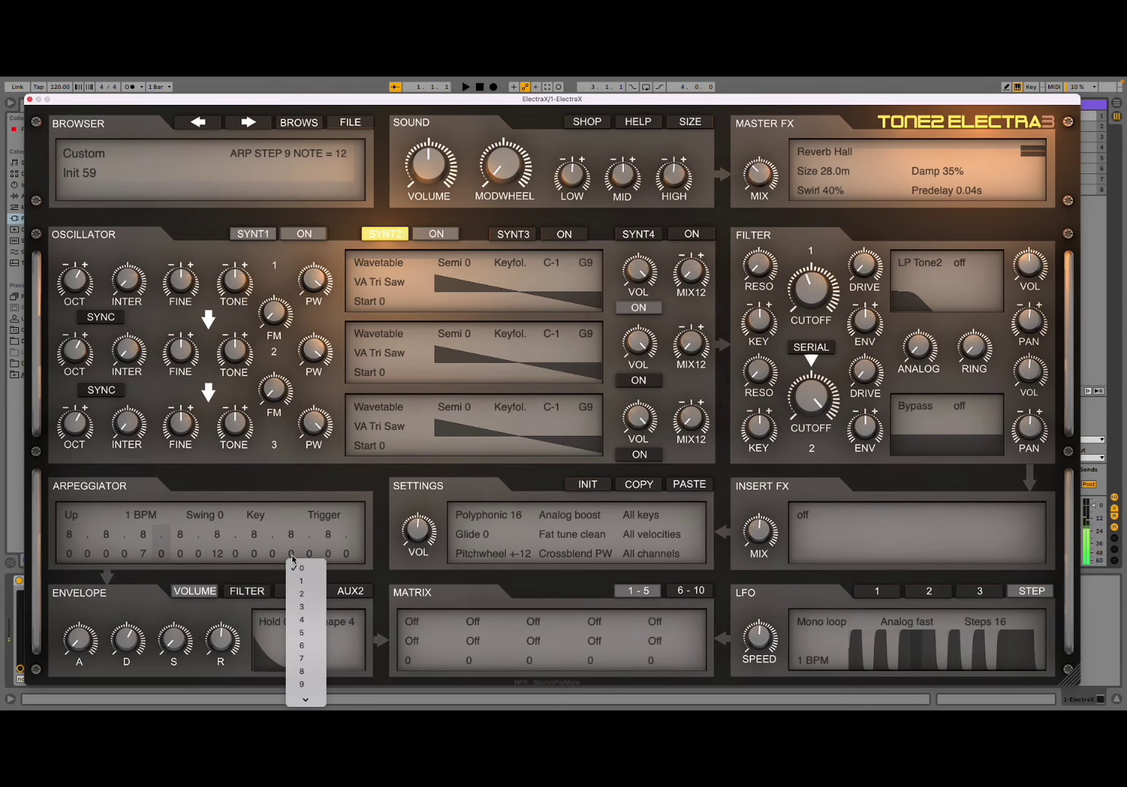
{"action": "left_click", "coordinate": [301, 634]}
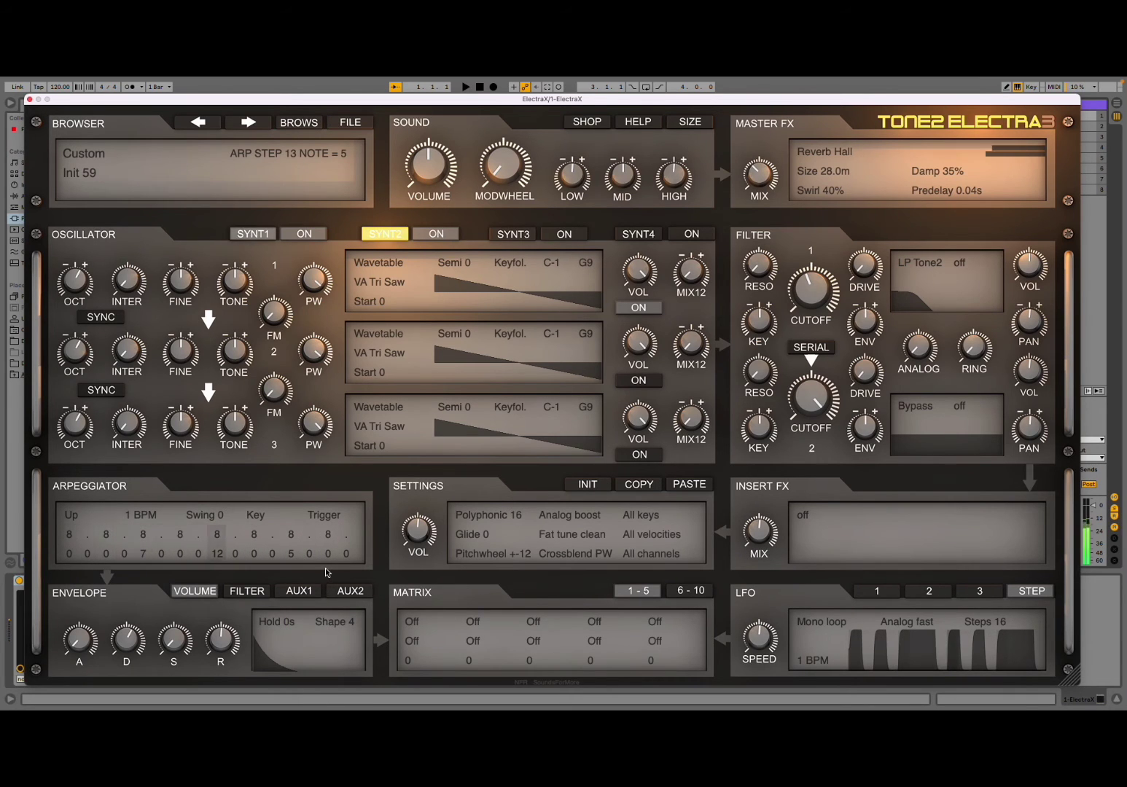
{"action": "left_click", "coordinate": [328, 554]}
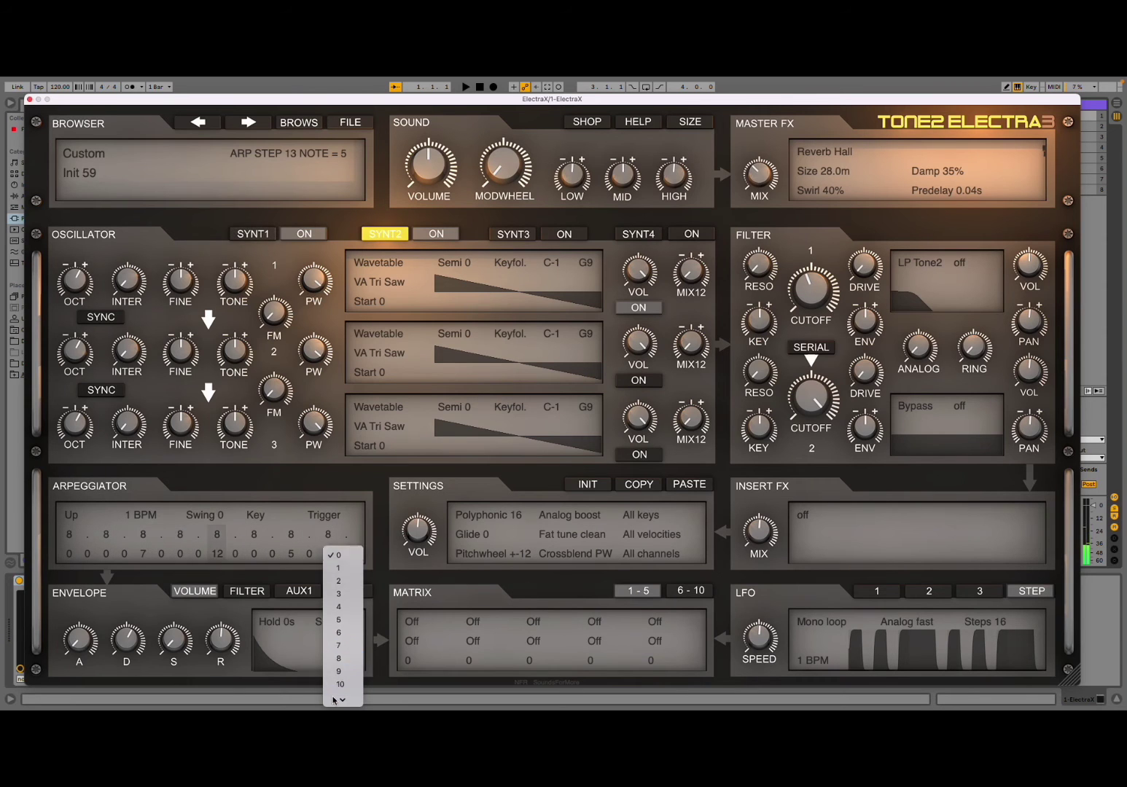
{"action": "mouse_move", "coordinate": [333, 700]}
{"action": "left_click", "coordinate": [339, 671]}
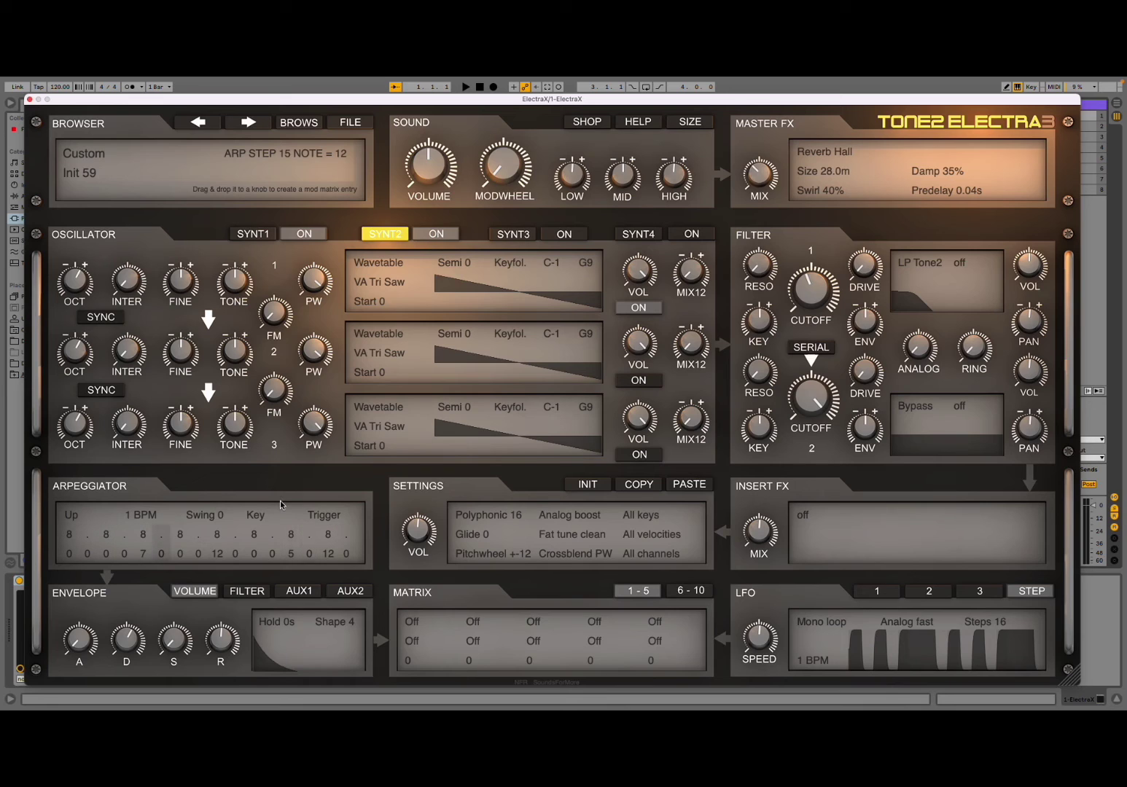
- Try oscillator 1 as Hypersaw and then Noise / Fractal
{"action": "left_click", "coordinate": [382, 267]}
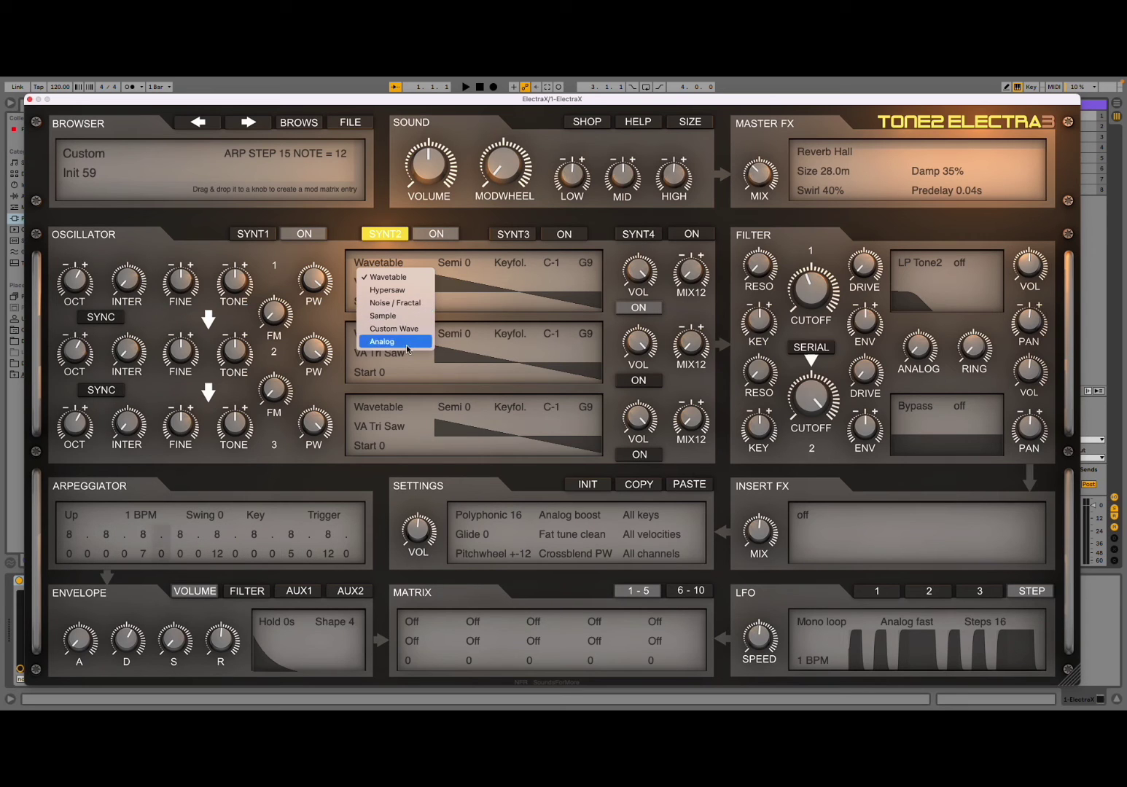
{"action": "left_click", "coordinate": [395, 289]}
{"action": "left_click", "coordinate": [395, 288]}
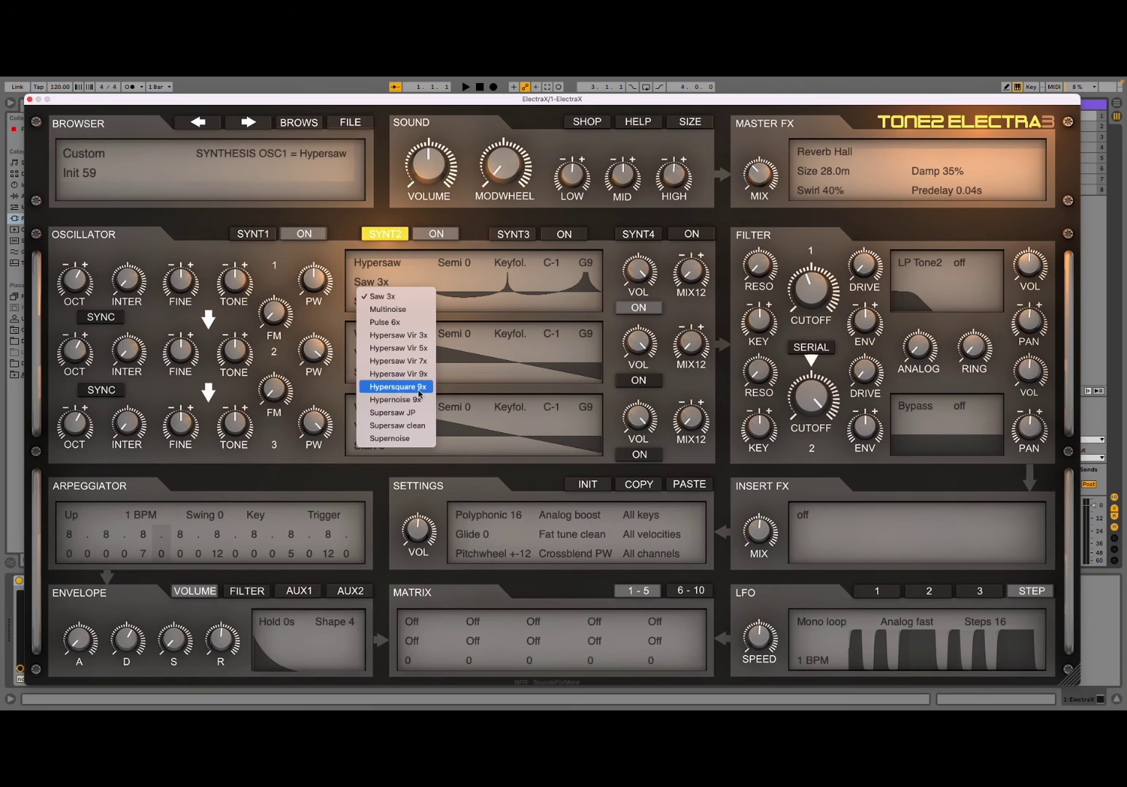
{"action": "left_click", "coordinate": [420, 254]}
{"action": "left_click", "coordinate": [378, 263]}
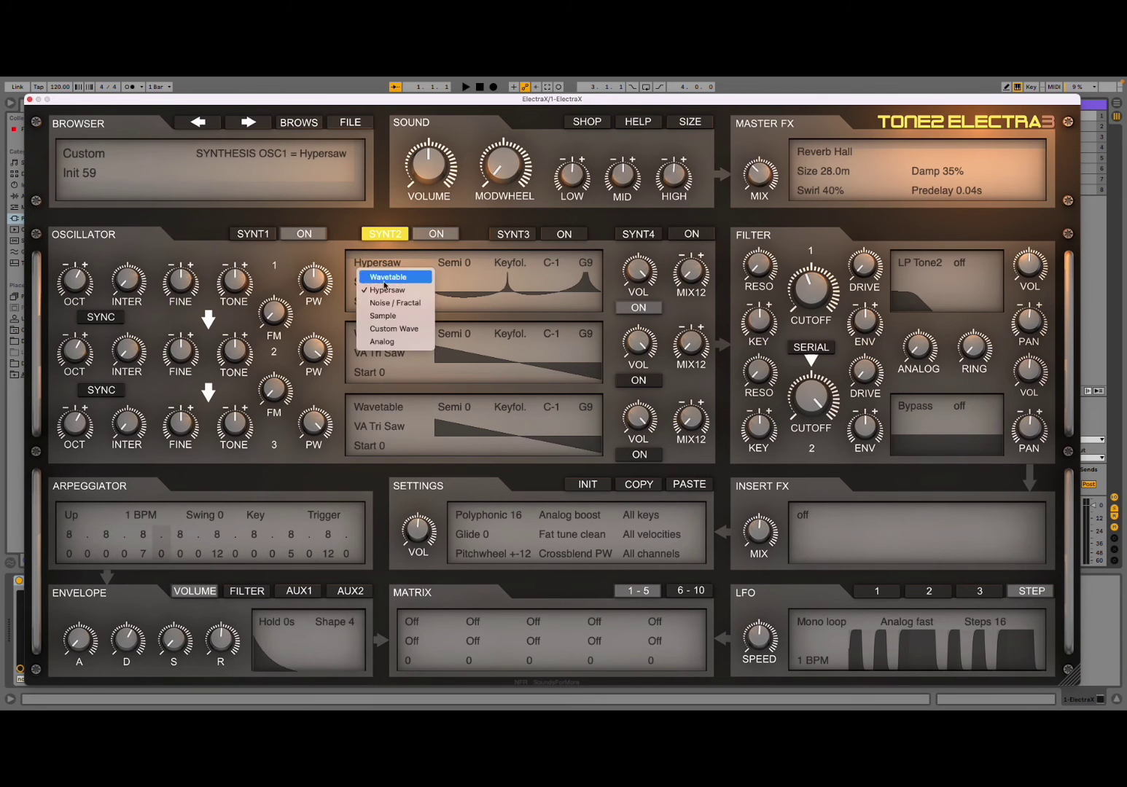
{"action": "left_click", "coordinate": [388, 303]}
{"action": "left_click", "coordinate": [390, 281]}
- Try oscillator 1 as Sample and Custom Wave, settling on Analog
{"action": "left_click", "coordinate": [374, 262]}
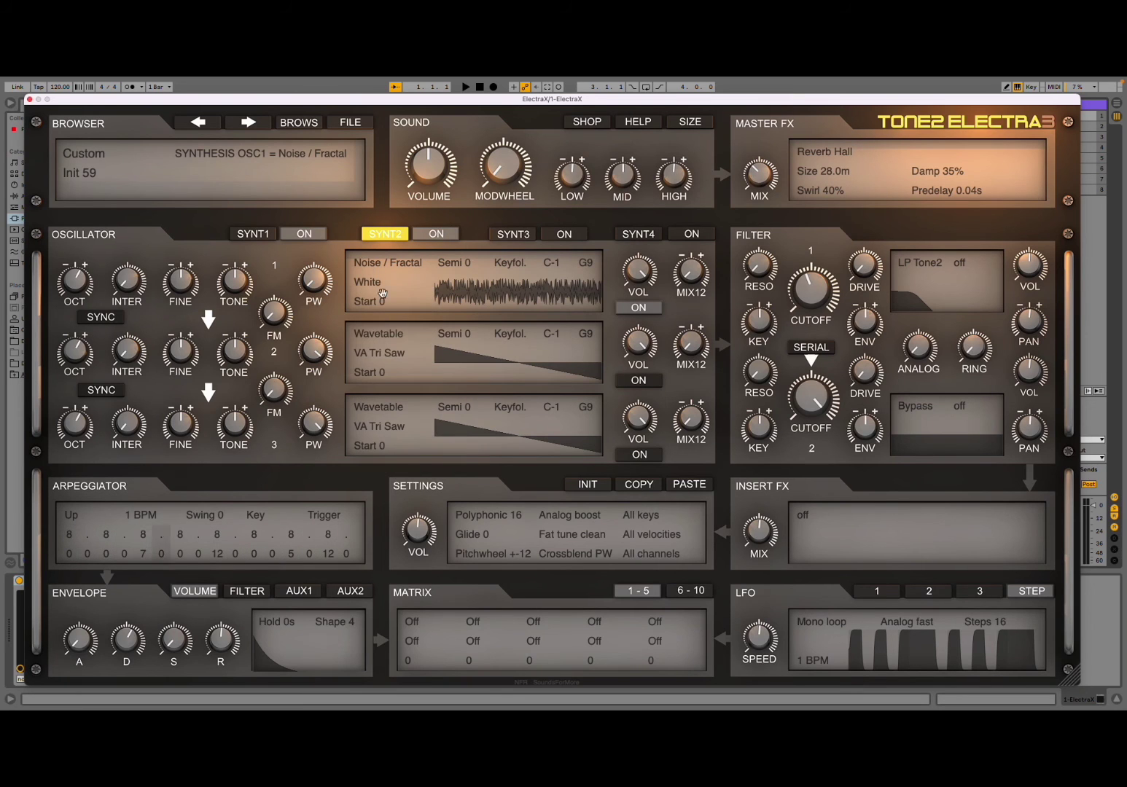
{"action": "left_click", "coordinate": [371, 265]}
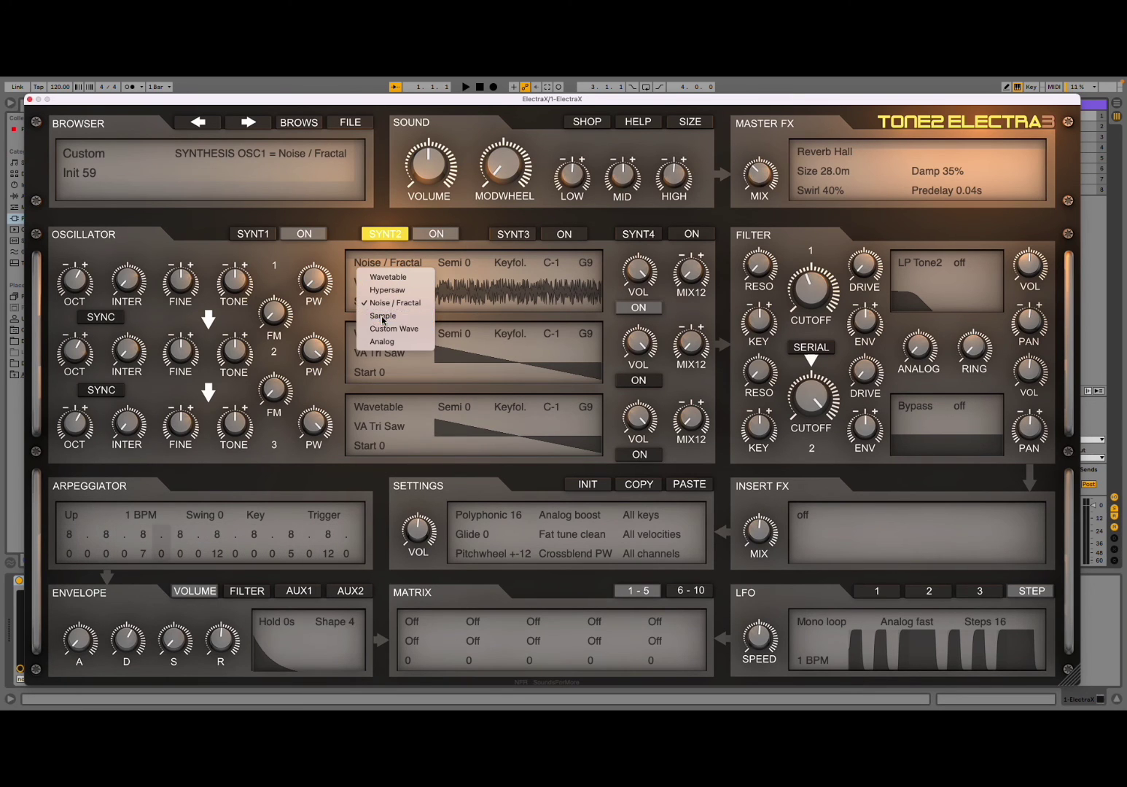
{"action": "left_click", "coordinate": [382, 316]}
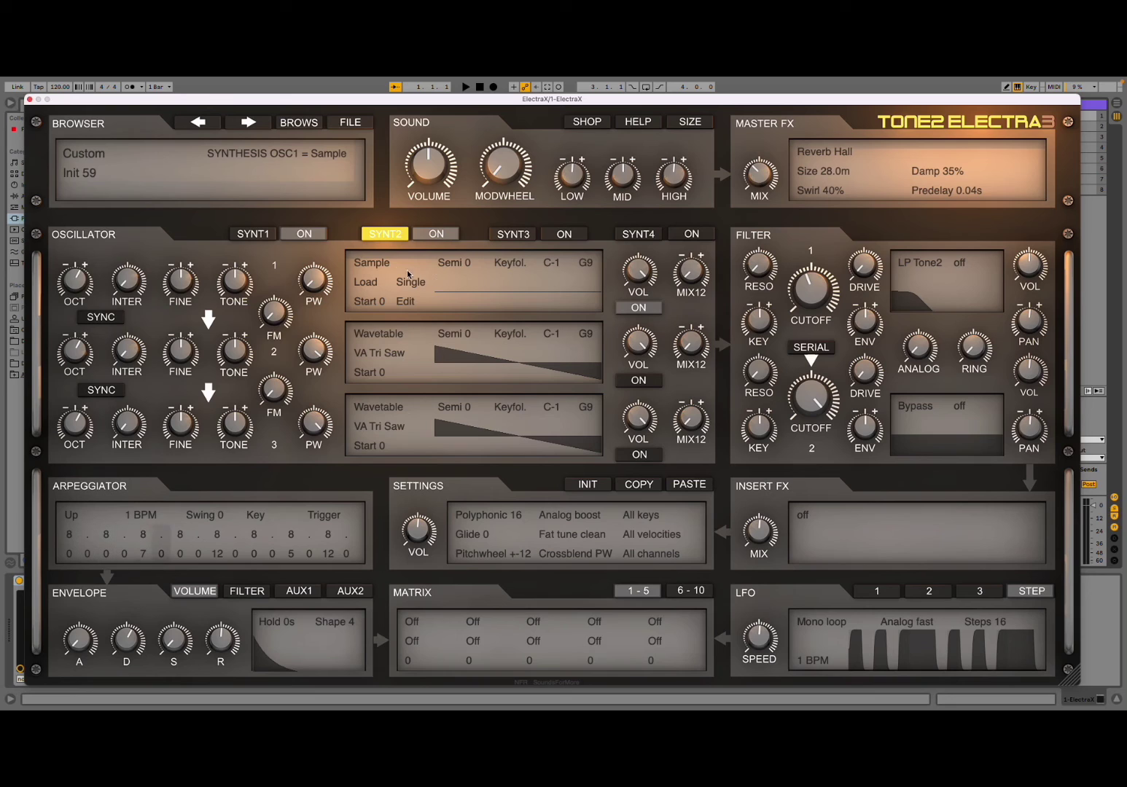
{"action": "left_click", "coordinate": [409, 274]}
{"action": "left_click", "coordinate": [389, 322]}
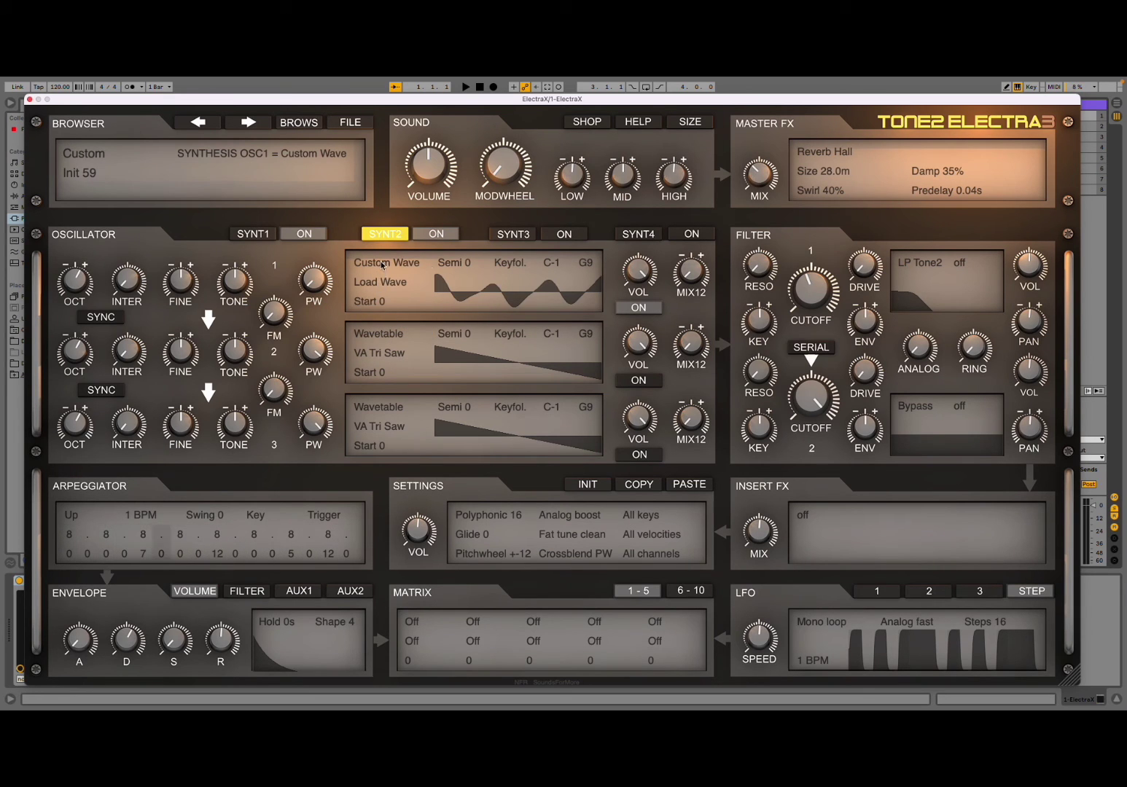
{"action": "left_click", "coordinate": [381, 264]}
{"action": "left_click", "coordinate": [387, 317]}
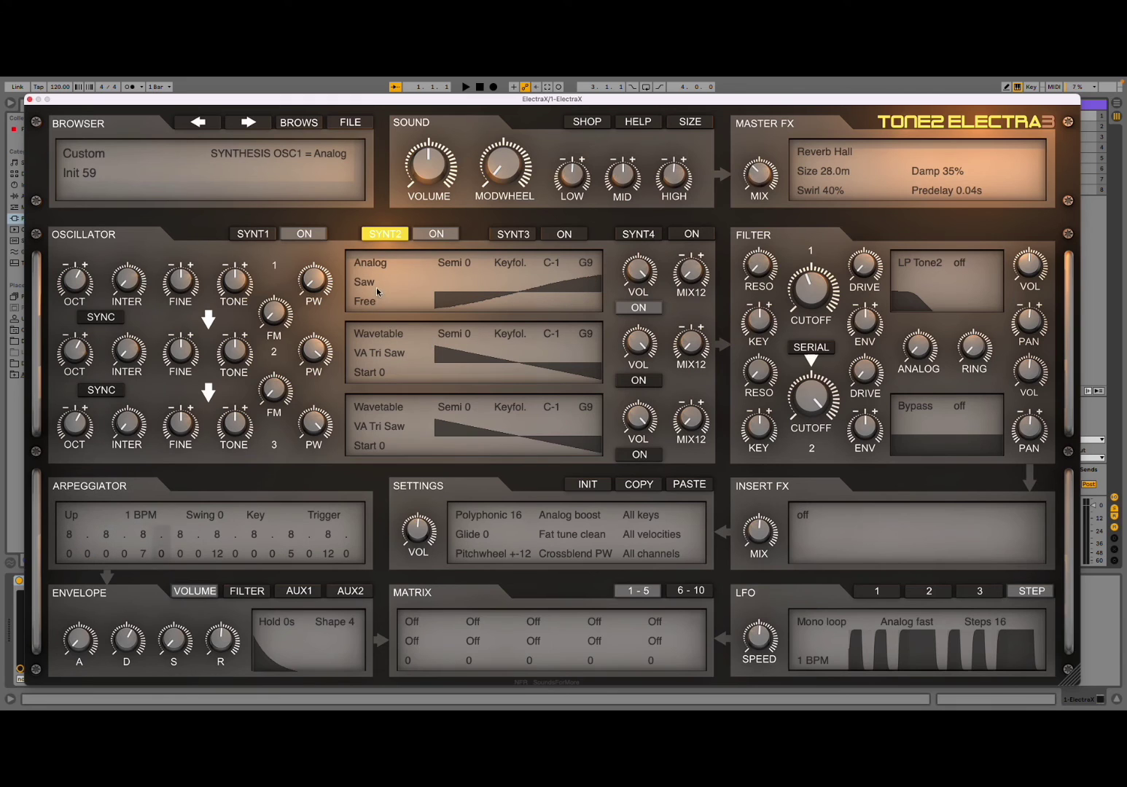
- Make oscillator 1 an analog Square wave and bring up the insert effects list
{"action": "left_click", "coordinate": [374, 288]}
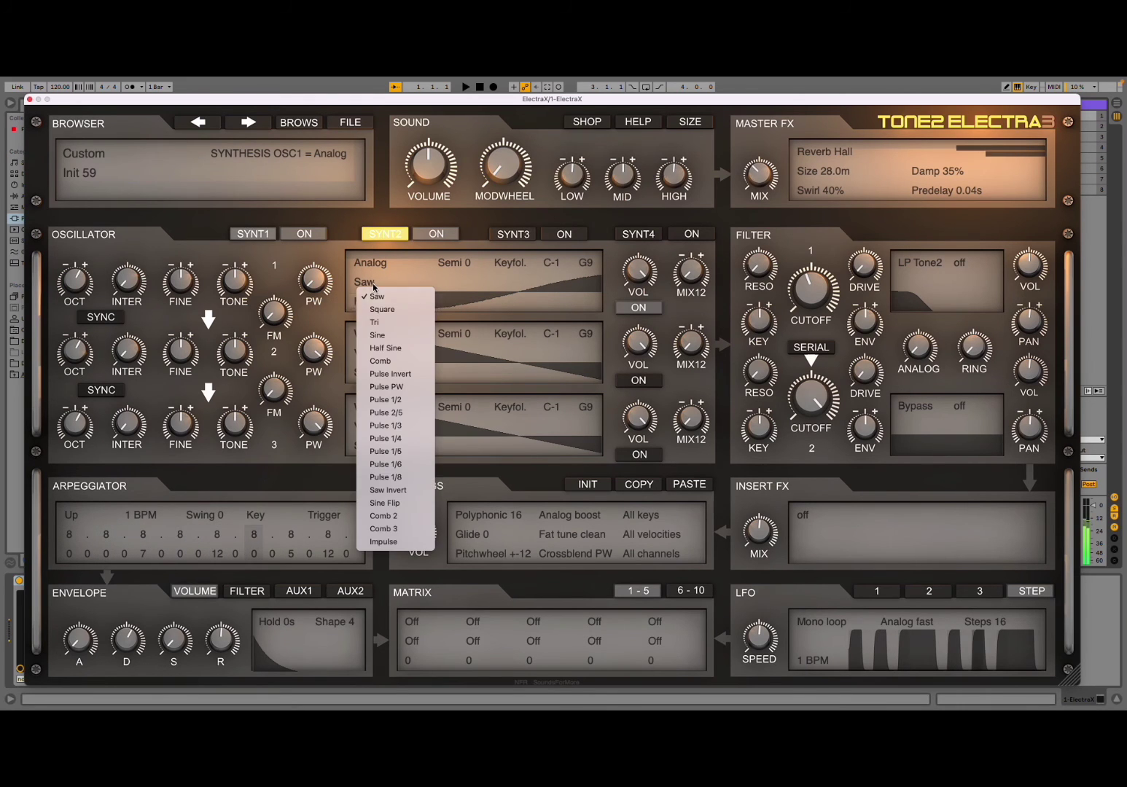
{"action": "left_click", "coordinate": [379, 309]}
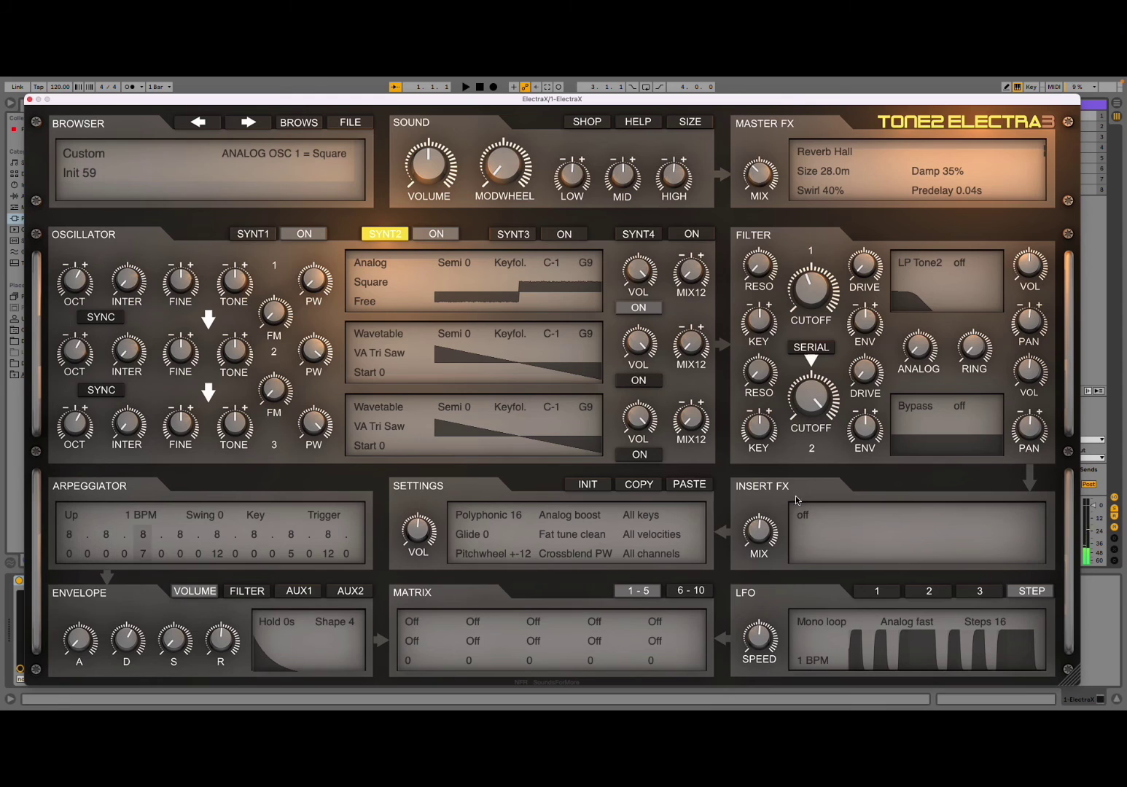
{"action": "left_click", "coordinate": [809, 519]}
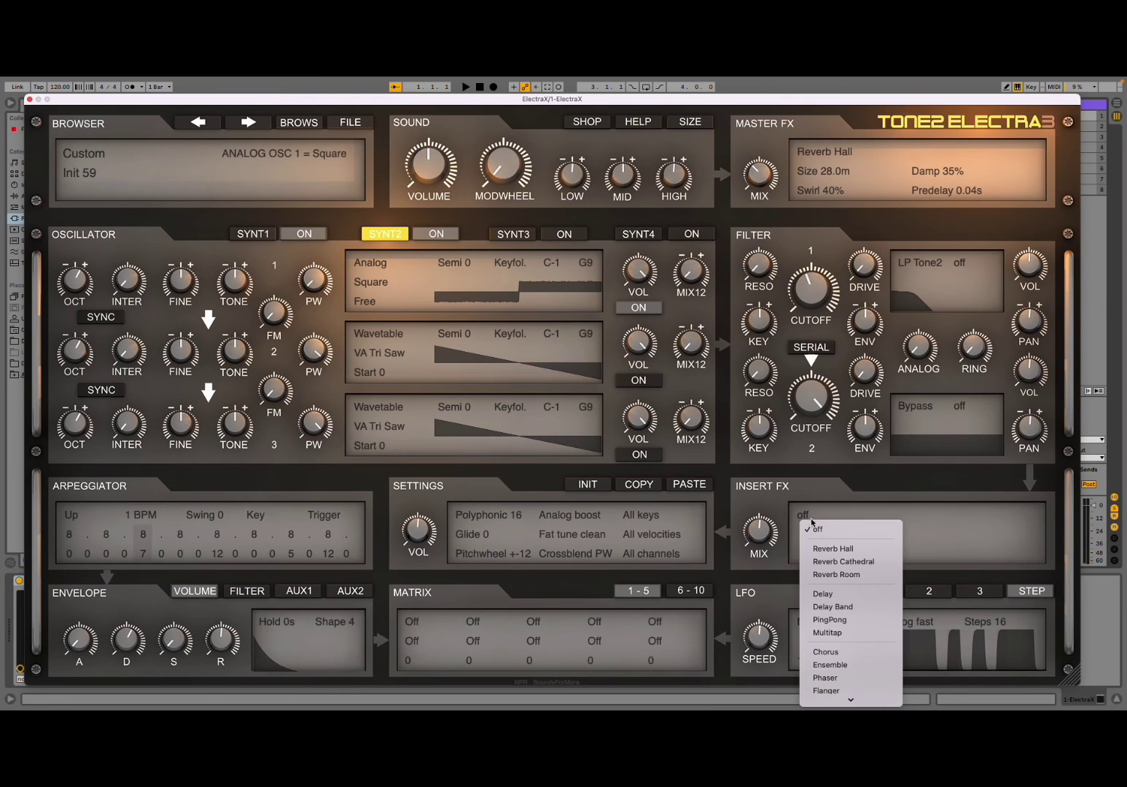